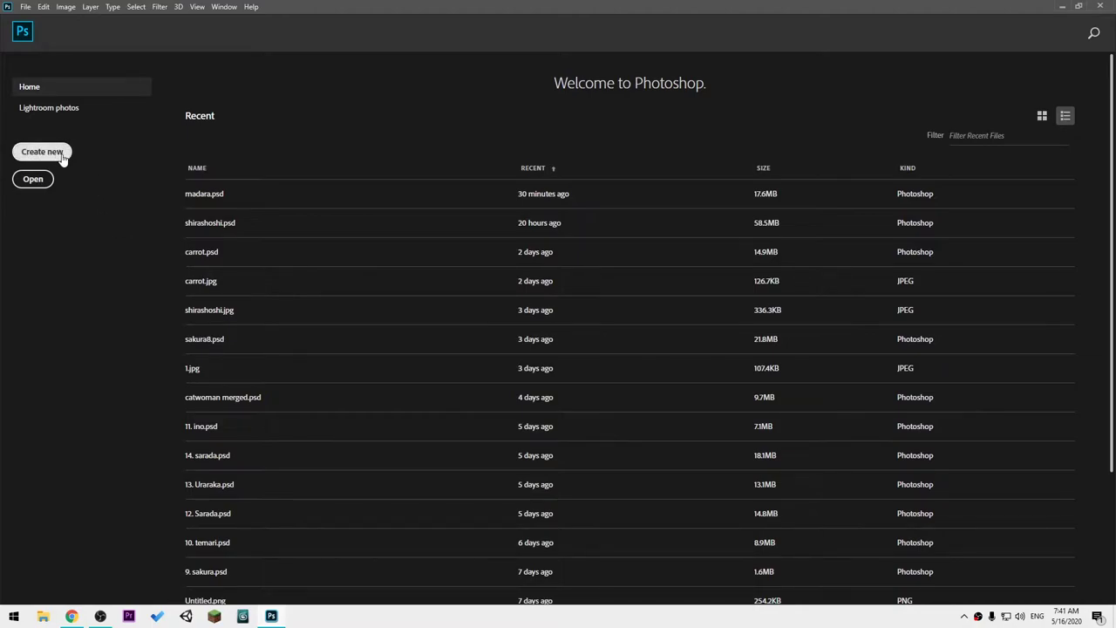
- Open the apples photo 1.jpg from the Desktop folder
left_click(26, 7)
left_click(331, 5)
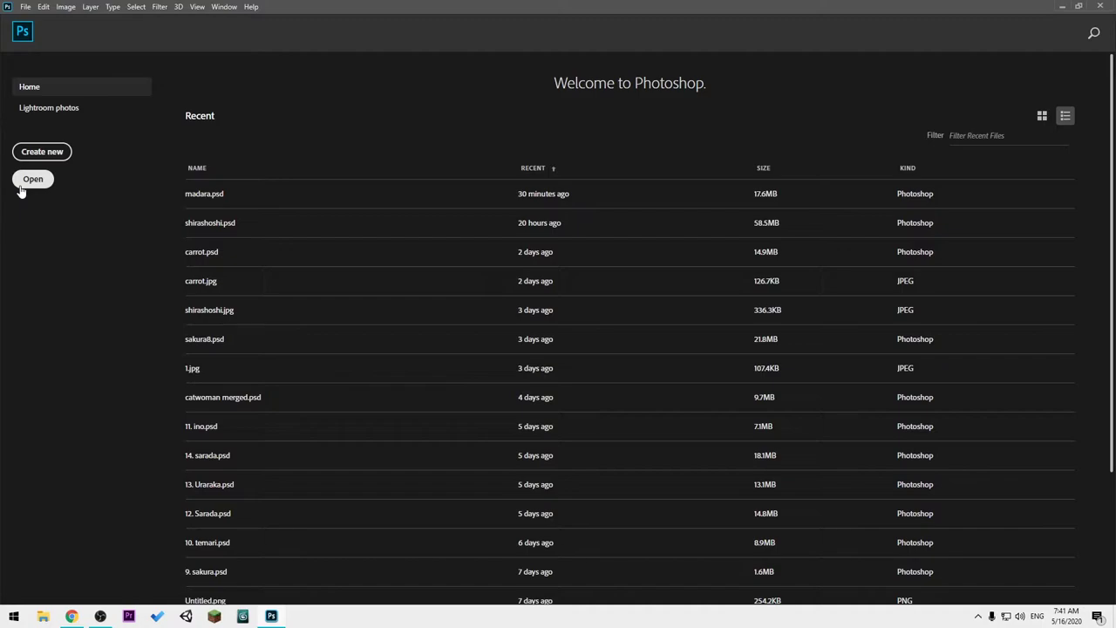
left_click(21, 185)
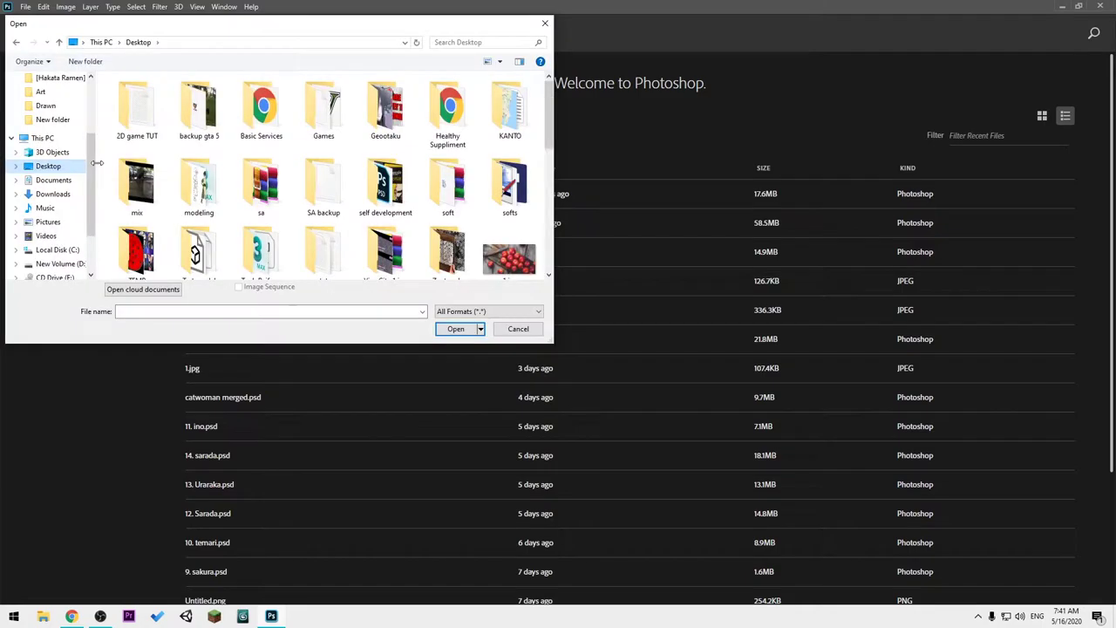
scroll(532, 131, "down", 2)
left_click(510, 139)
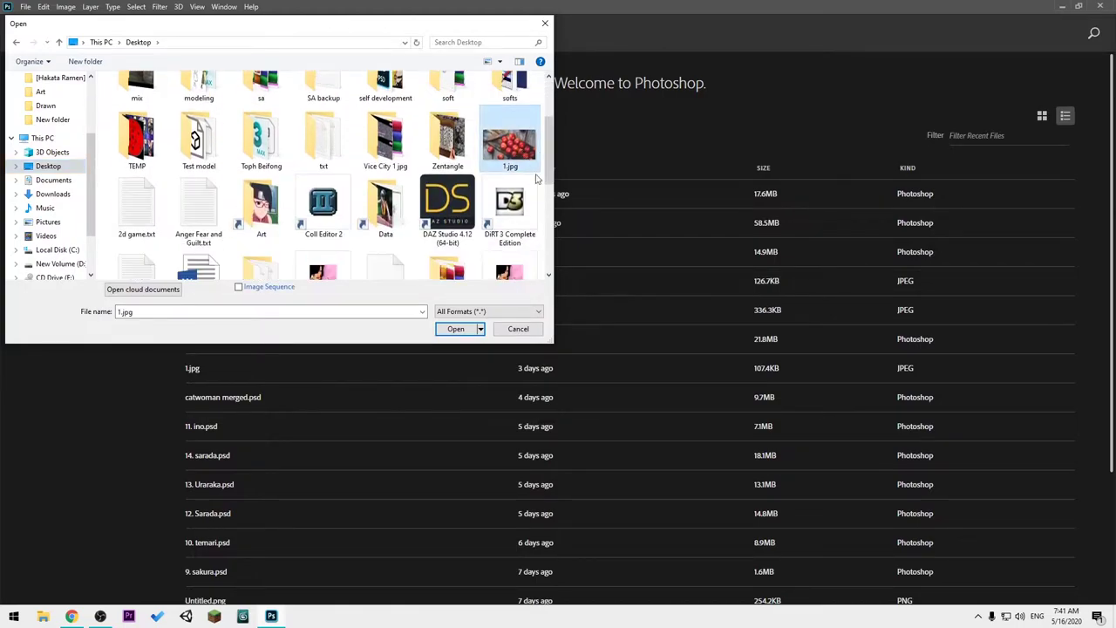
left_click(455, 329)
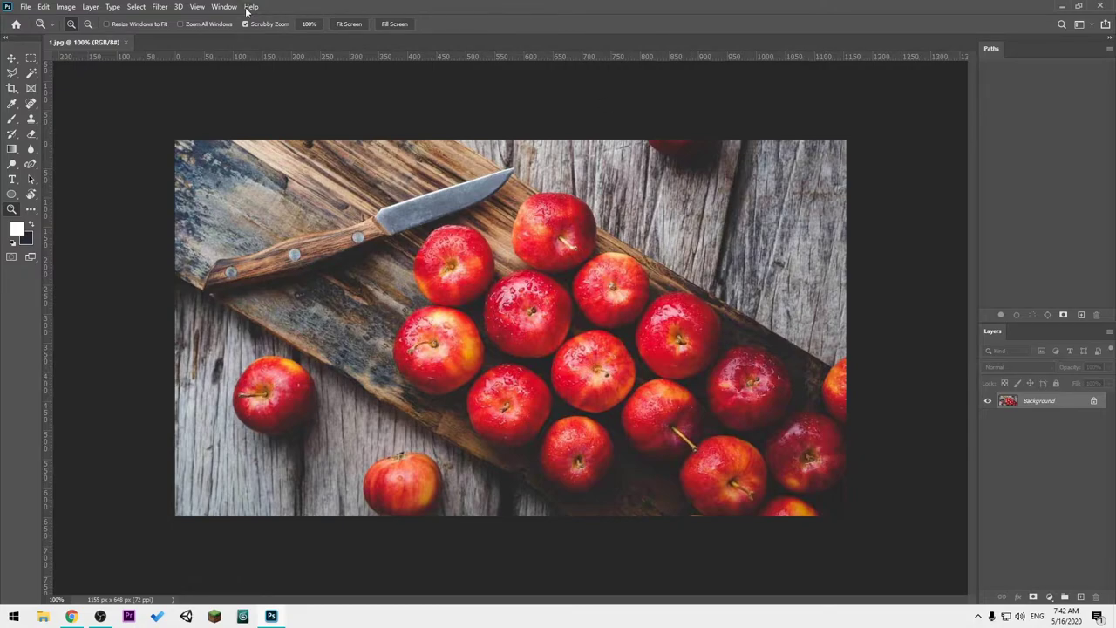
- Switch to the Graphic and Web workspace, then reset the Essentials workspace
left_click(198, 6)
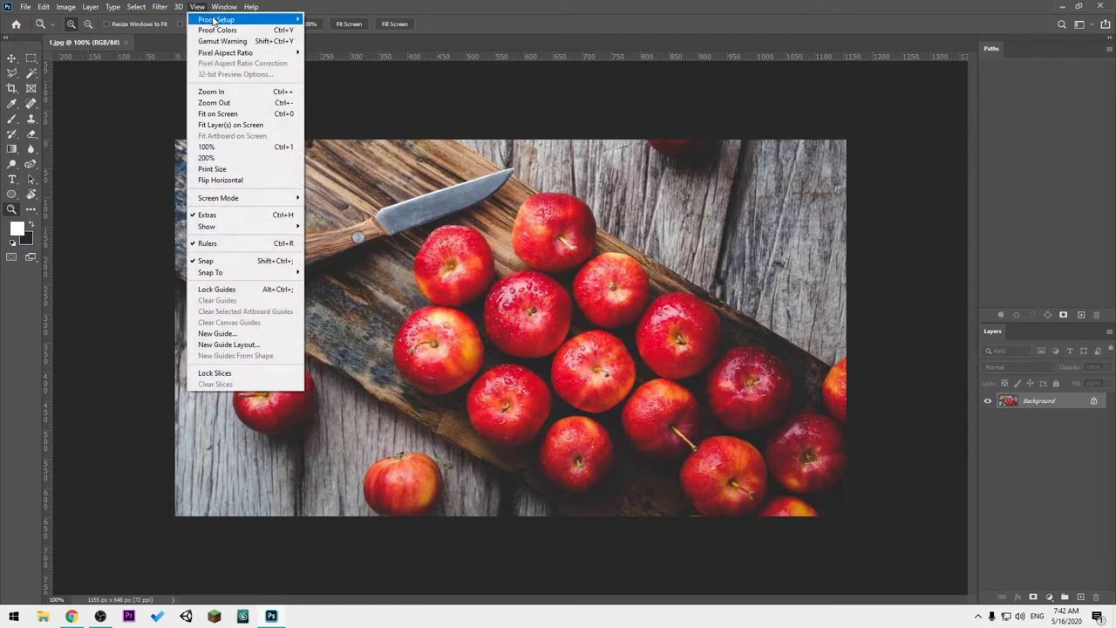
mouse_move(236, 30)
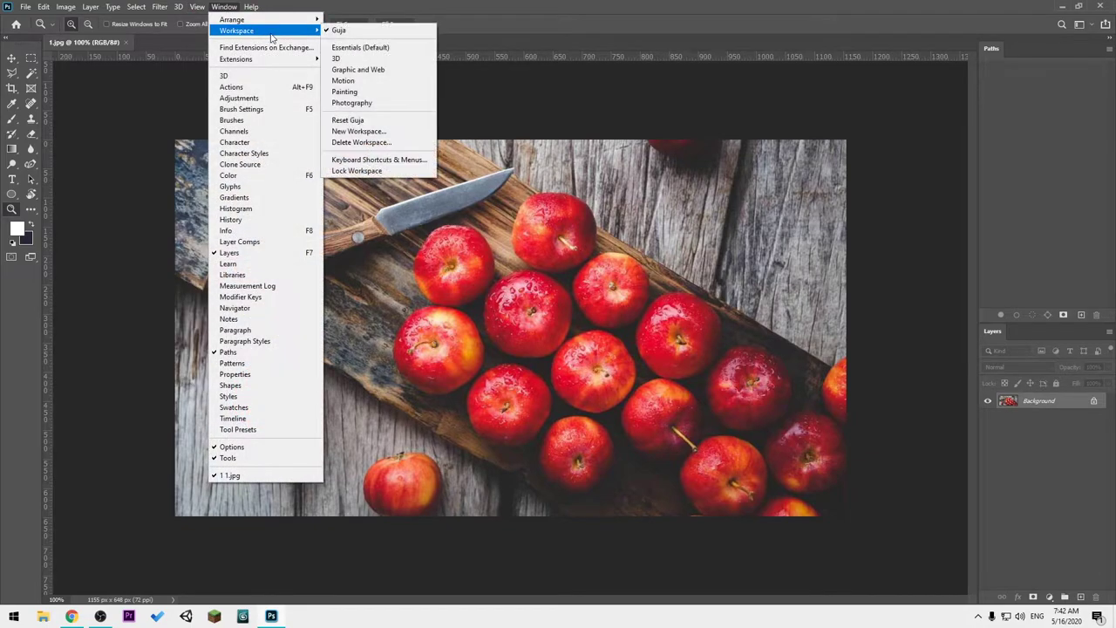
left_click(371, 69)
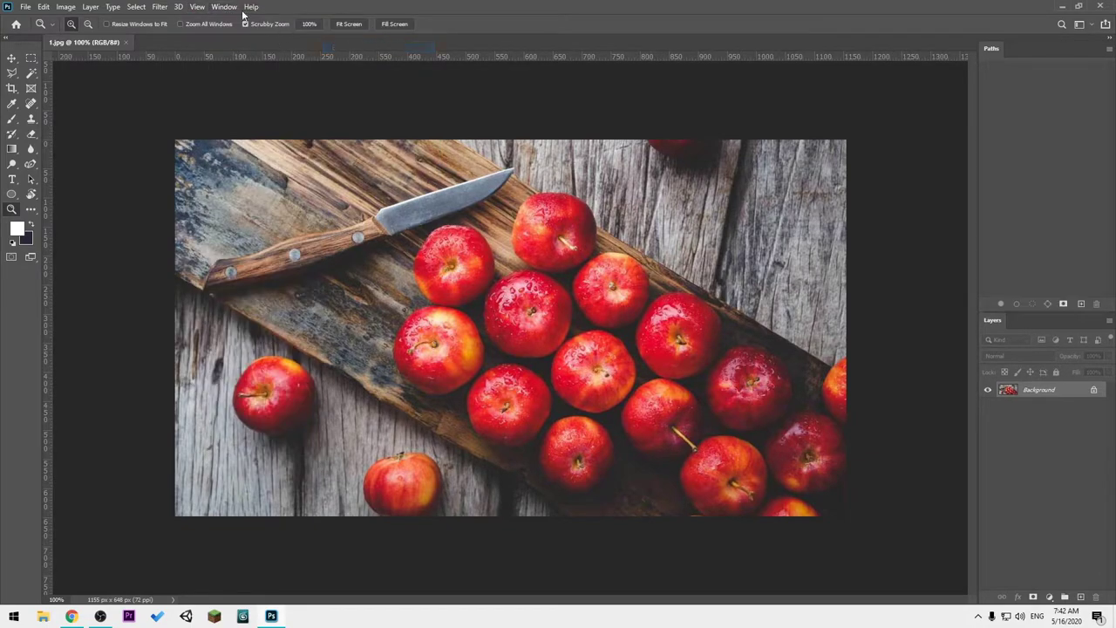
left_click(198, 7)
mouse_move(253, 30)
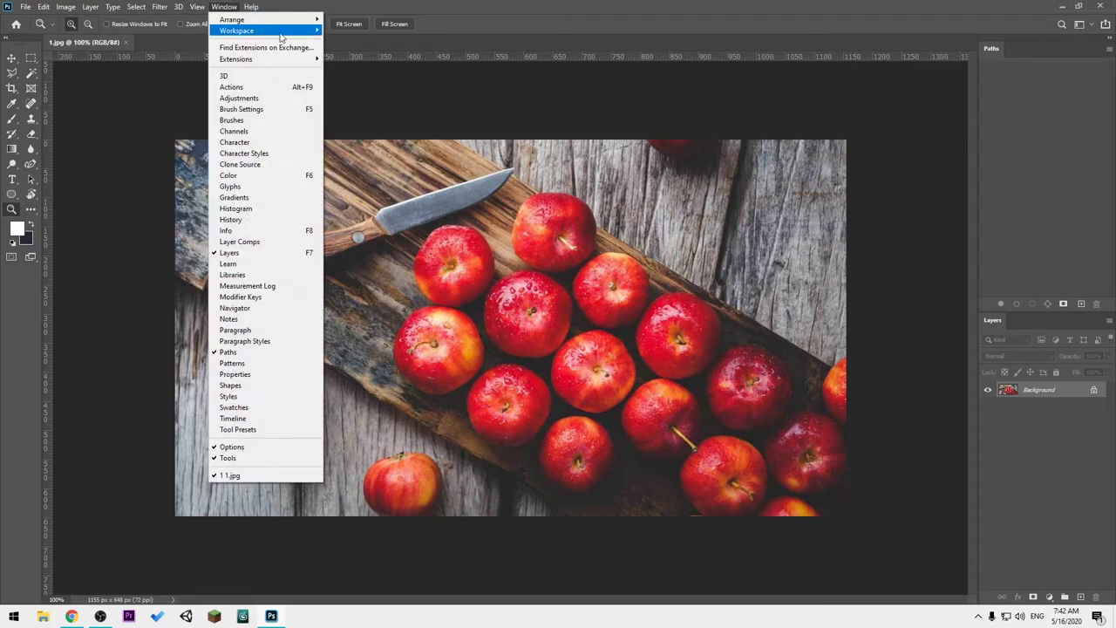
left_click(382, 120)
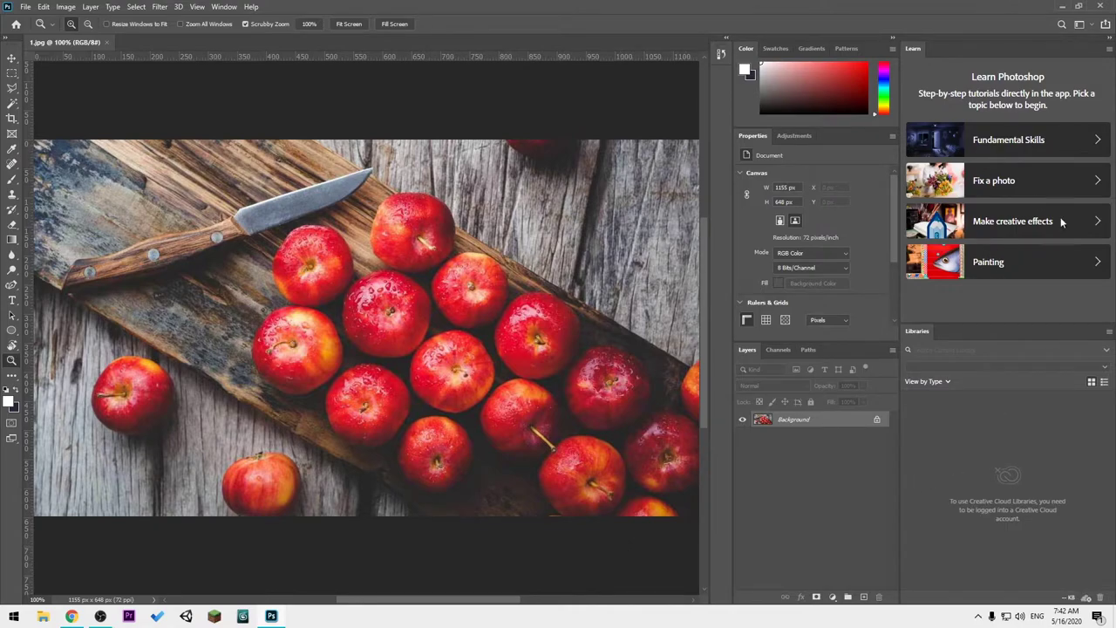
- Close the Learn, Libraries, Color, Swatches, Gradients and Patterns panels
right_click(920, 53)
left_click(946, 54)
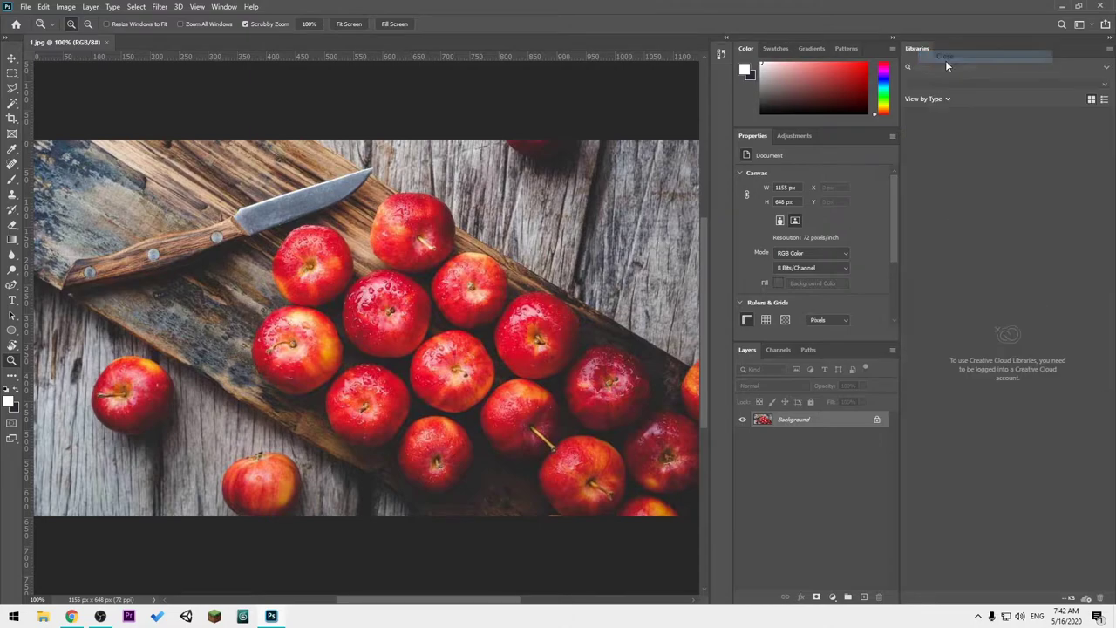
right_click(945, 60)
left_click(946, 59)
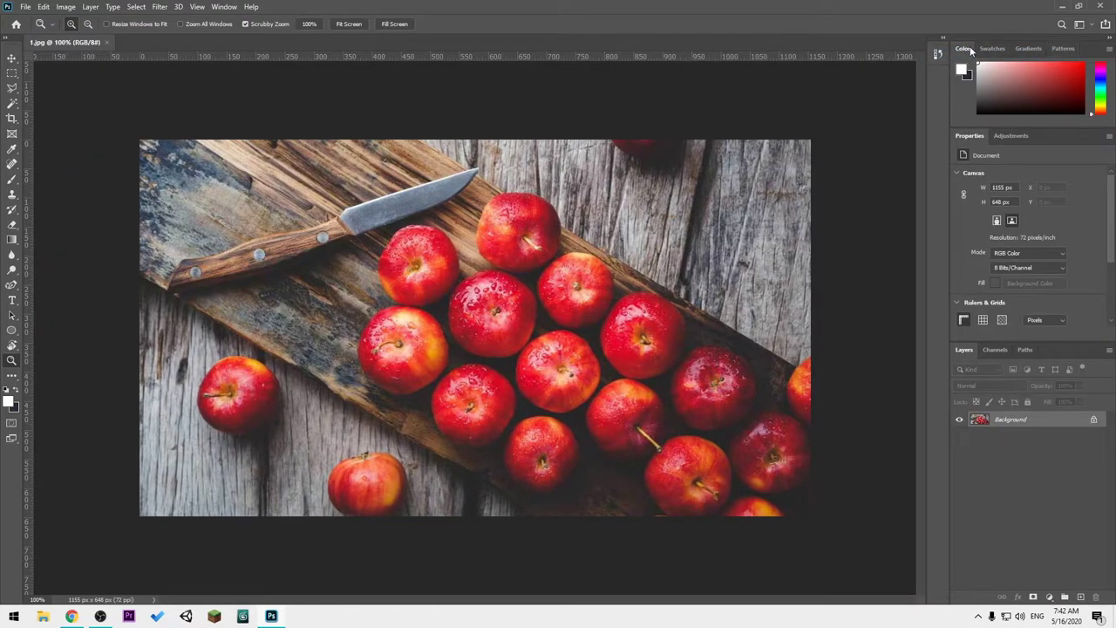
right_click(971, 49)
left_click(975, 56)
right_click(985, 50)
left_click(990, 57)
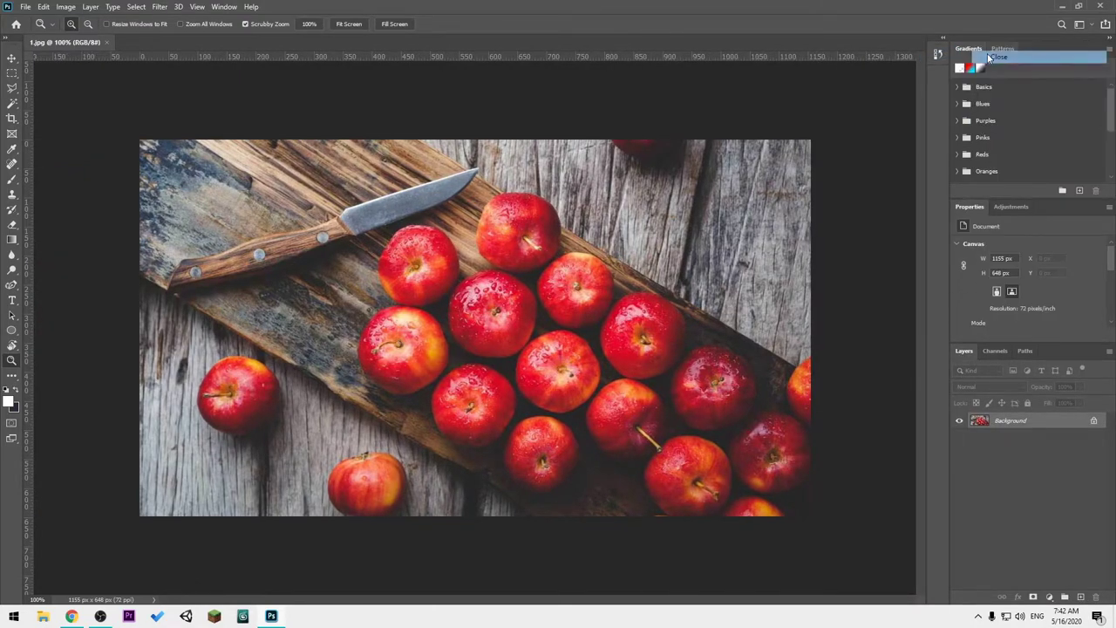
right_click(971, 49)
left_click(993, 57)
right_click(969, 50)
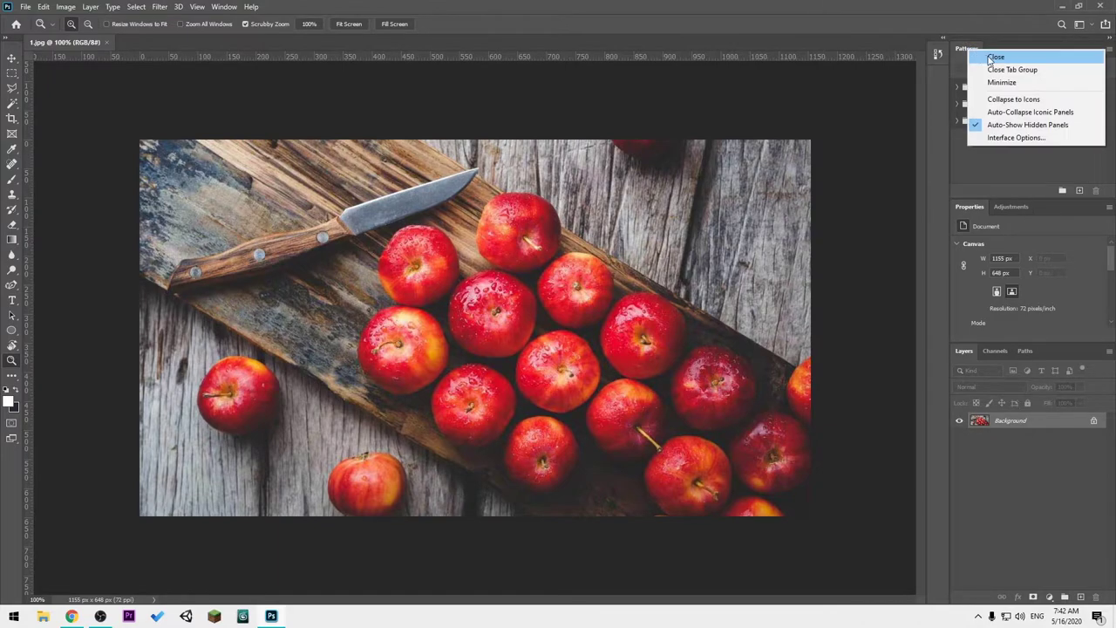
left_click(995, 57)
- Detach the collapsed icon panels and close the Properties, Adjustments and Channels panels
left_click_drag(944, 51, 844, 90)
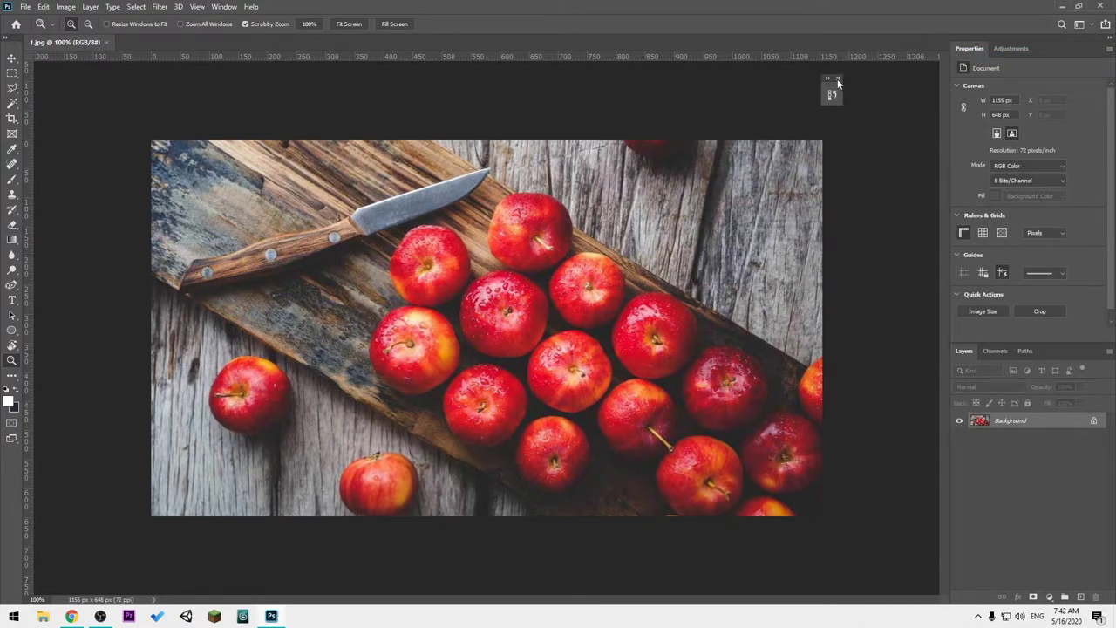
right_click(968, 49)
left_click(978, 55)
right_click(970, 50)
left_click(981, 55)
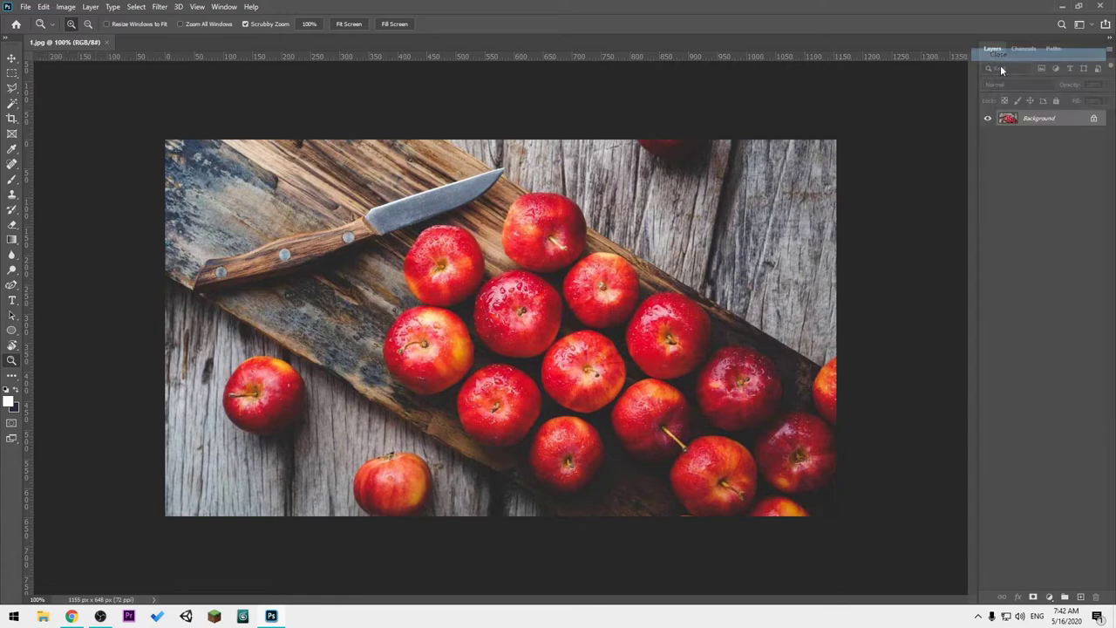
right_click(1024, 49)
left_click(1026, 55)
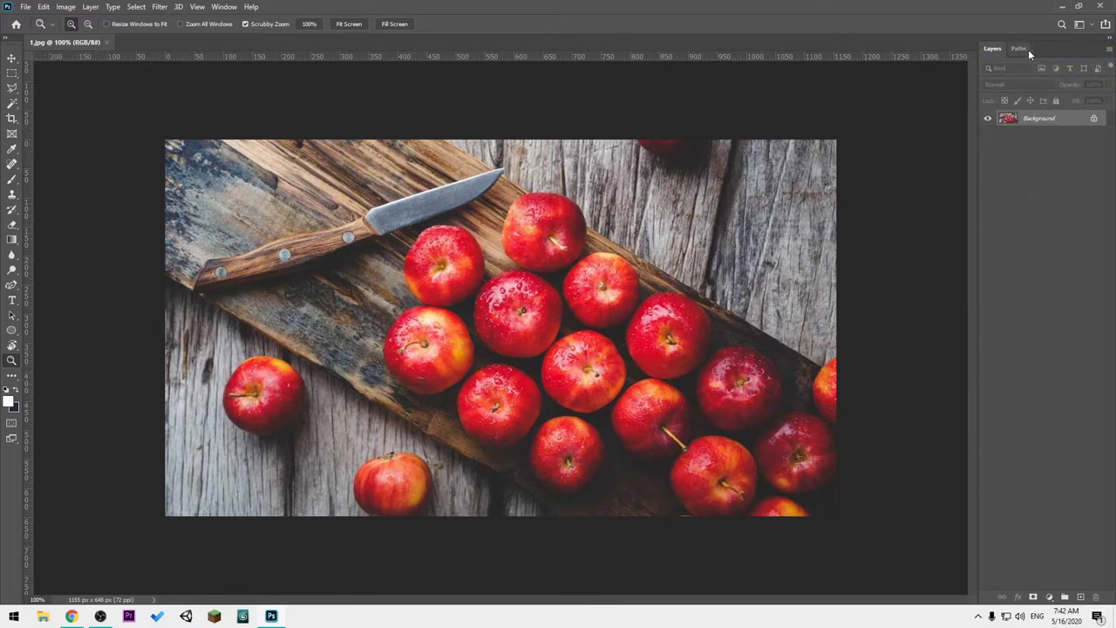
- Dock the Layers panel beneath Paths and show the toolbar in two columns
left_click_drag(999, 49, 1037, 598)
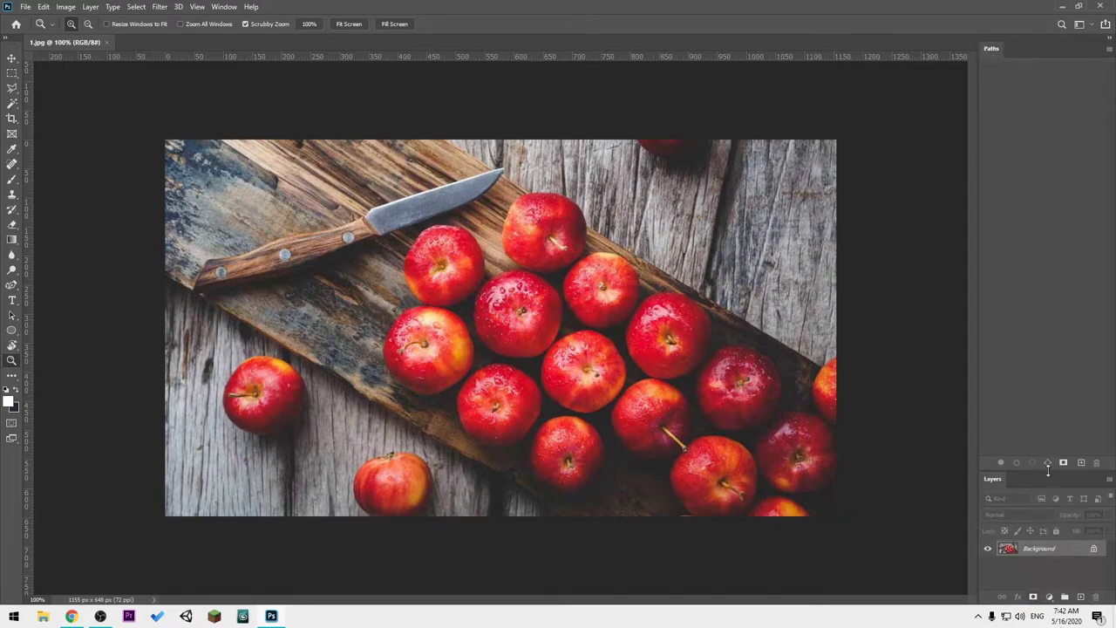
left_click_drag(1050, 463, 1052, 302)
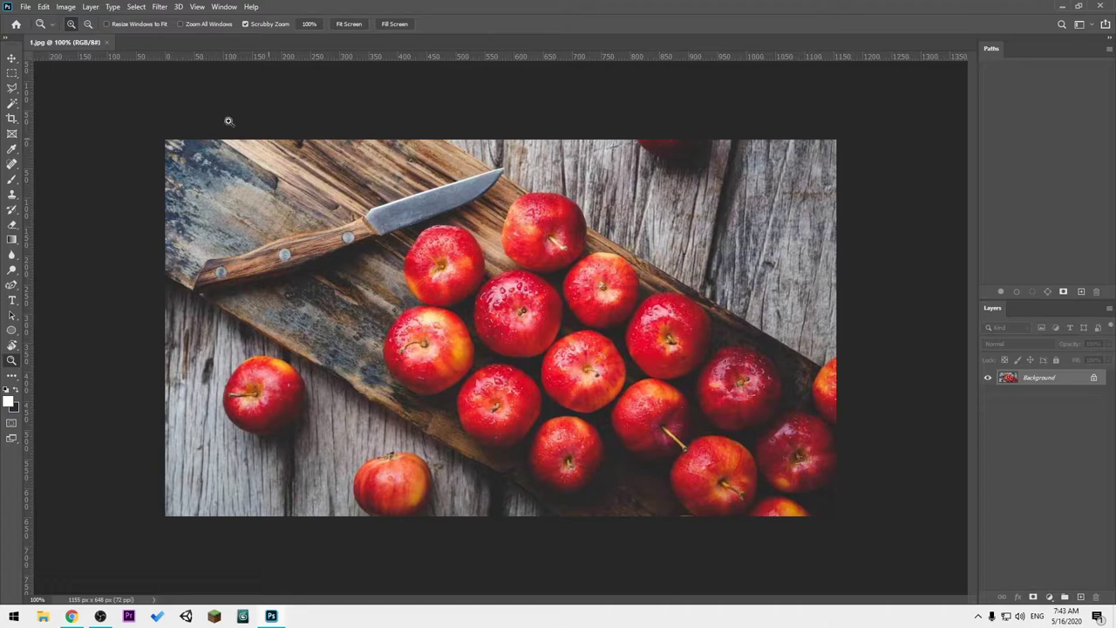
left_click(7, 42)
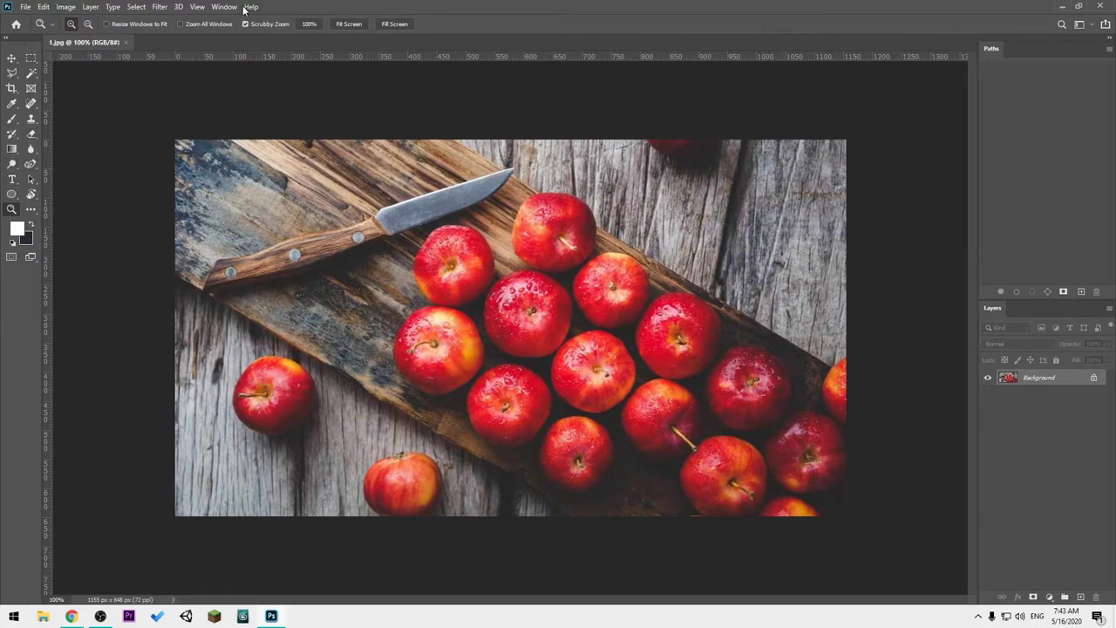
- Save the current layout as a new workspace 'tutorial', then load the Guja workspace
left_click(226, 9)
mouse_move(238, 31)
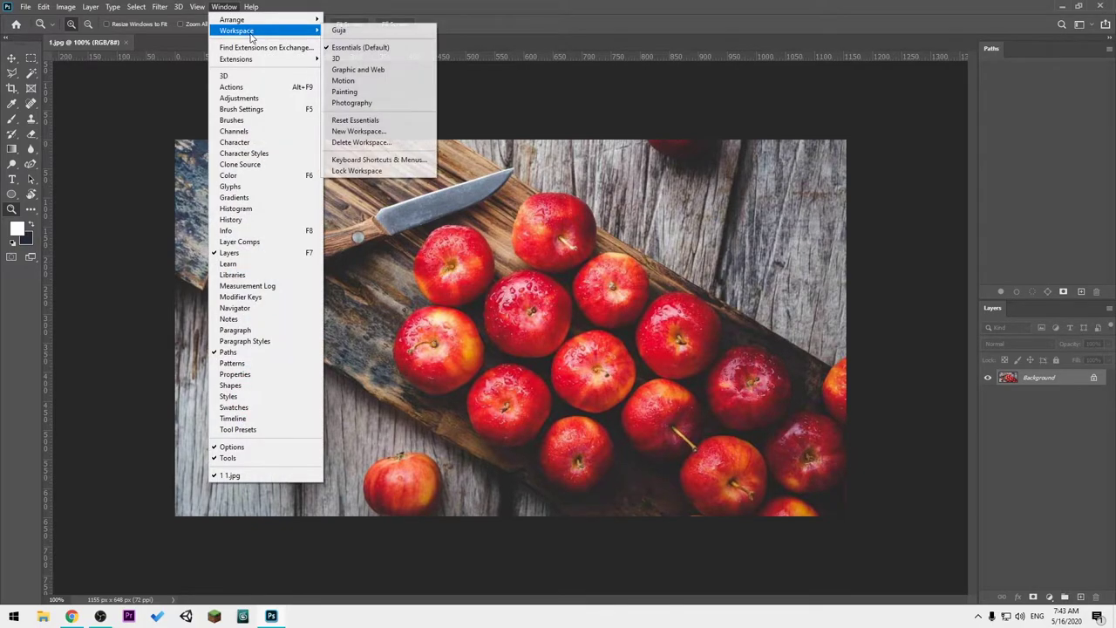
left_click(388, 133)
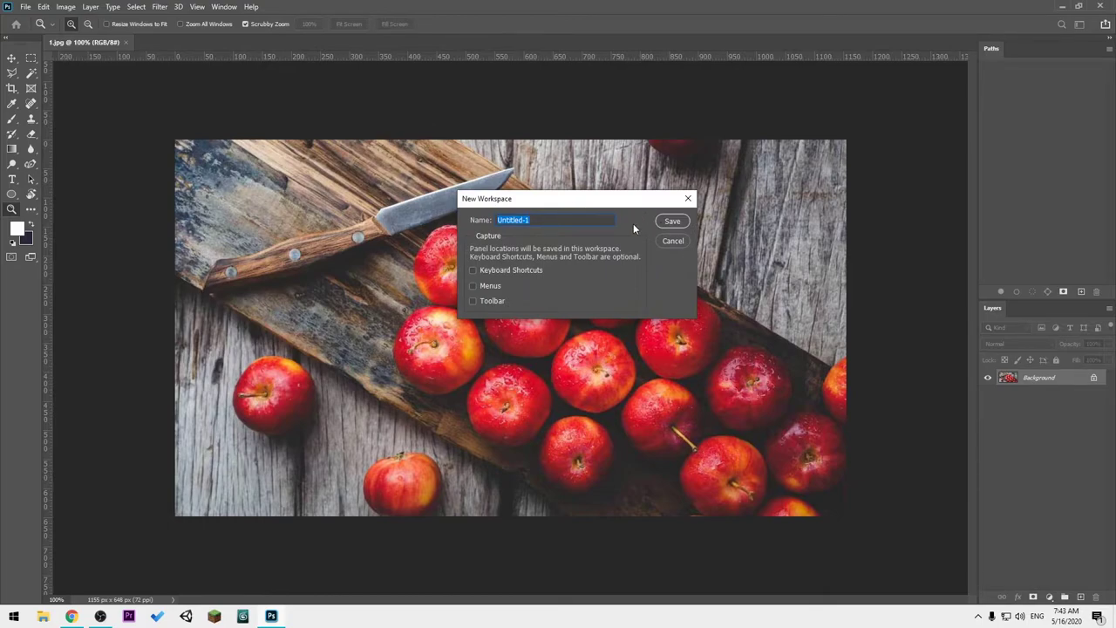
type("tutorial")
left_click(676, 222)
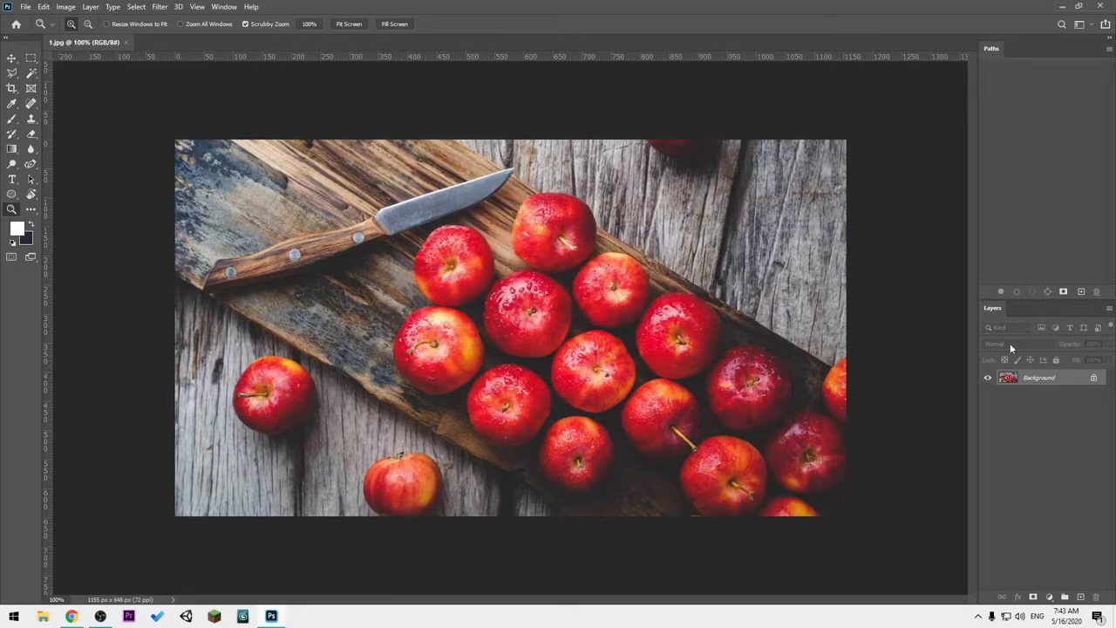
left_click(223, 7)
mouse_move(237, 30)
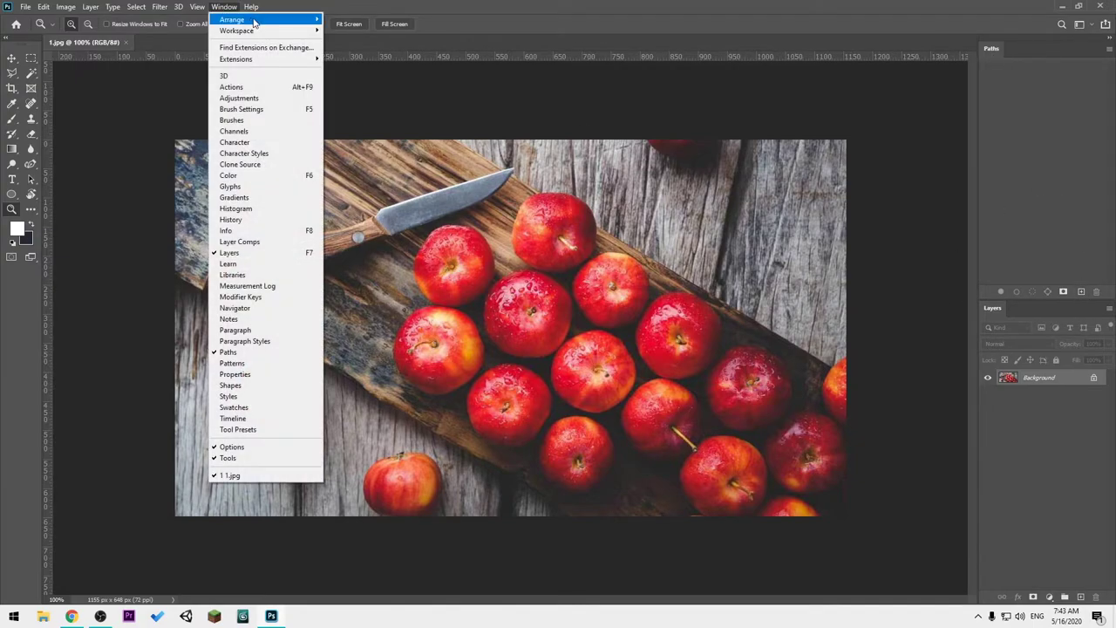
left_click(375, 32)
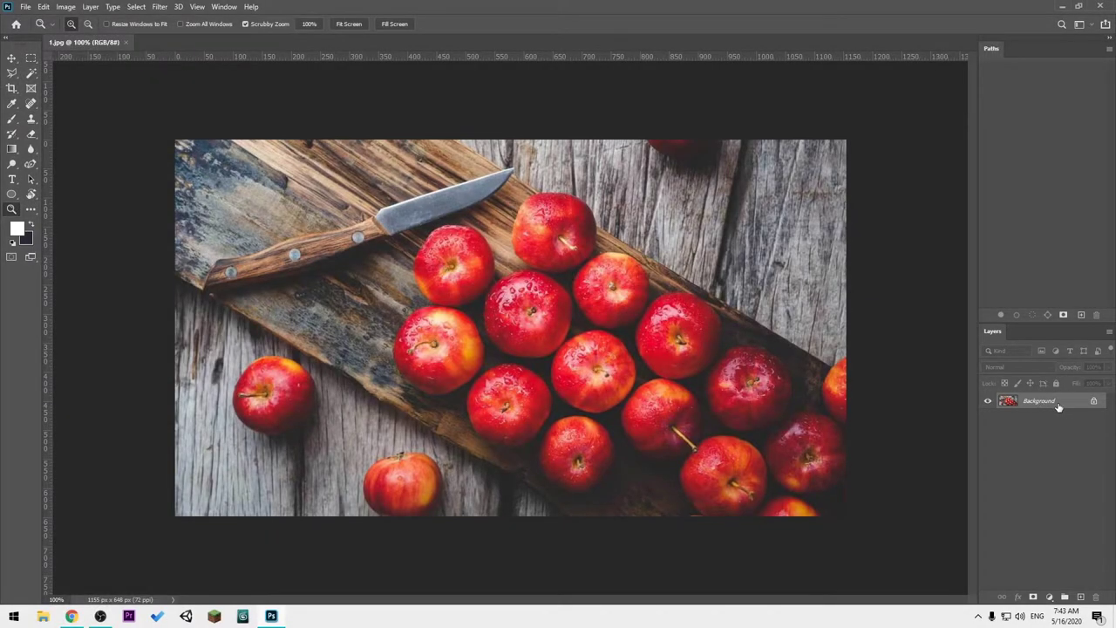
- Convert Background into Layer 0, add an empty Layer 1, and select Layer 0
double_click(1058, 406)
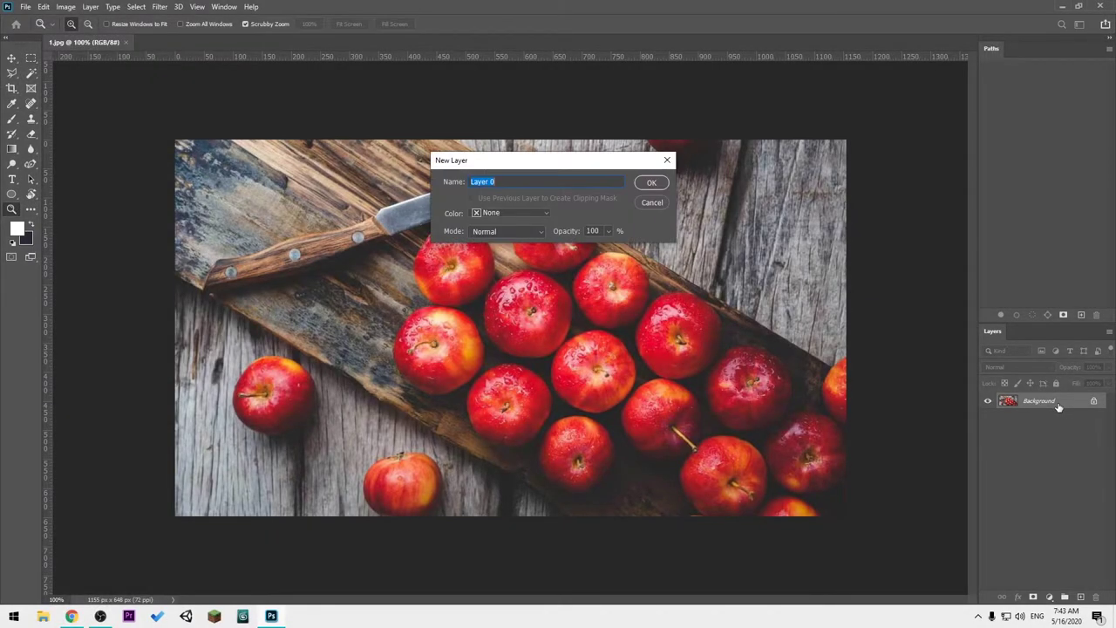
left_click(651, 182)
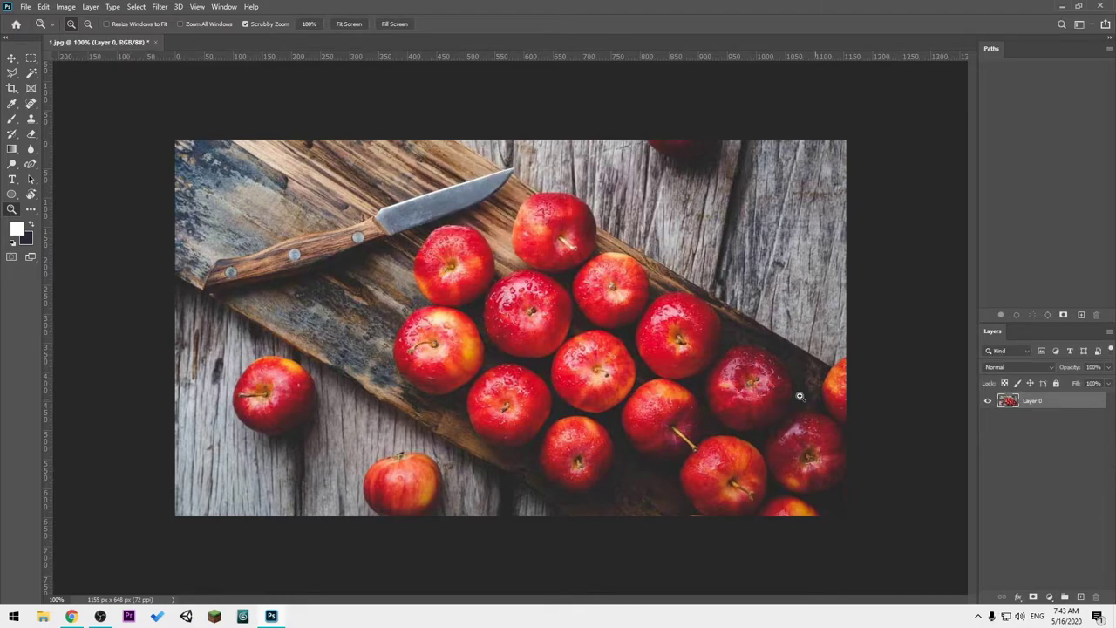
left_click(1081, 598)
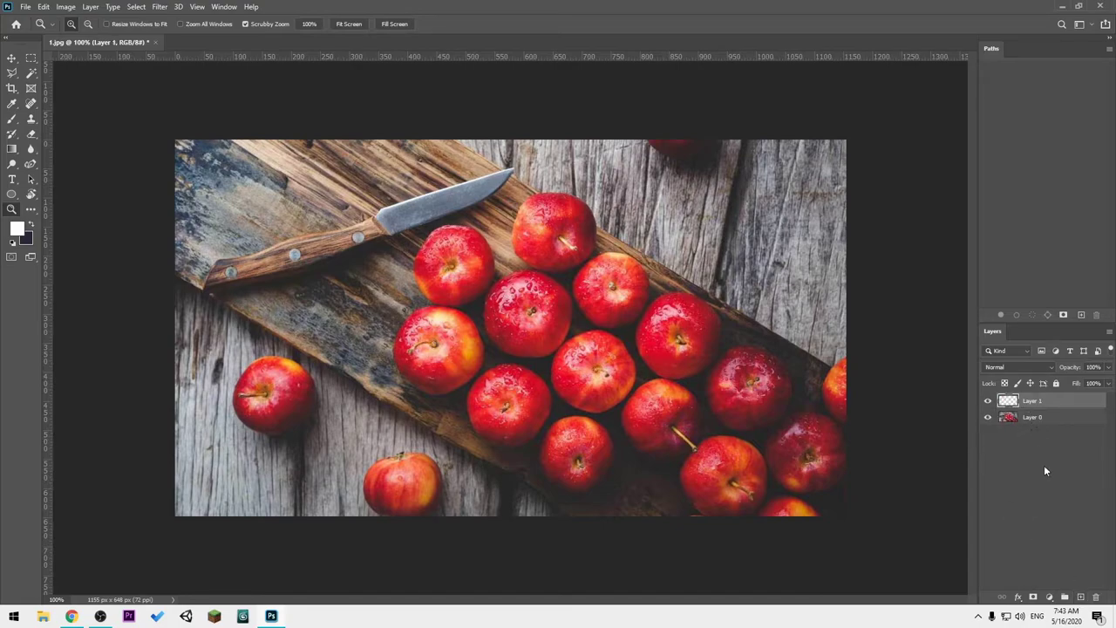
left_click_drag(1028, 401, 1045, 429)
left_click(1046, 425)
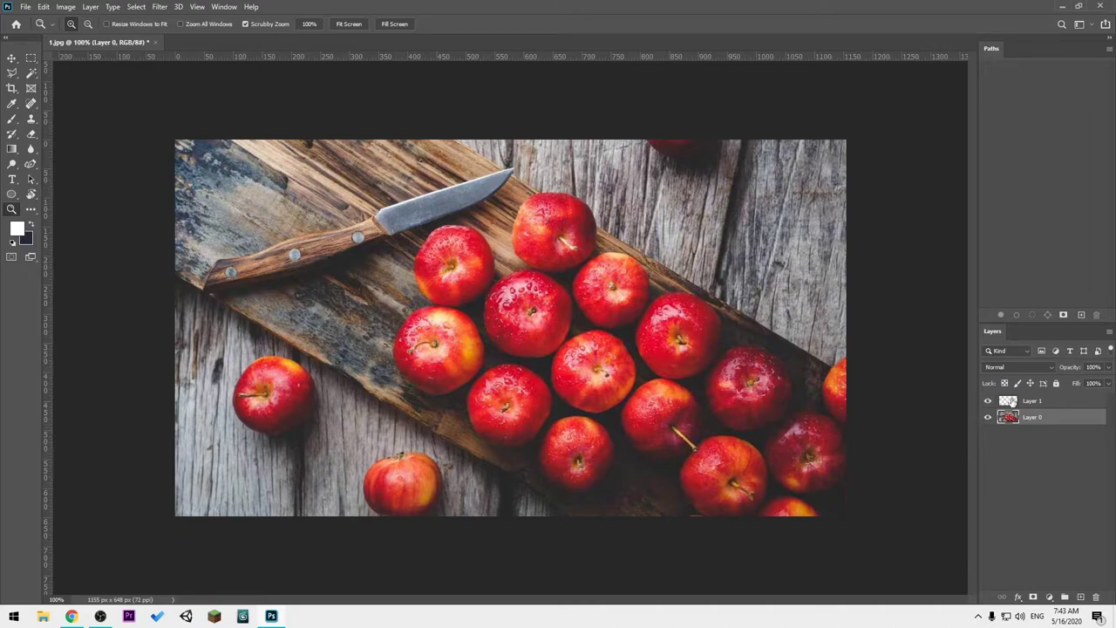
- Choose the Quick Selection Tool from the Magic Wand tool group
left_click(30, 75)
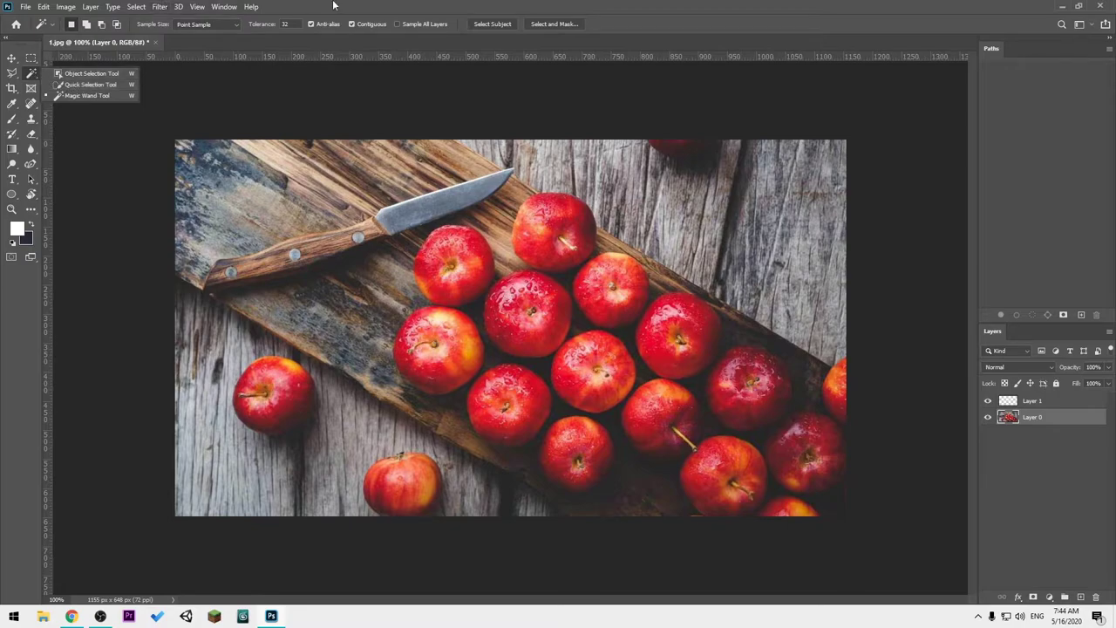
left_click(46, 80)
right_click(28, 76)
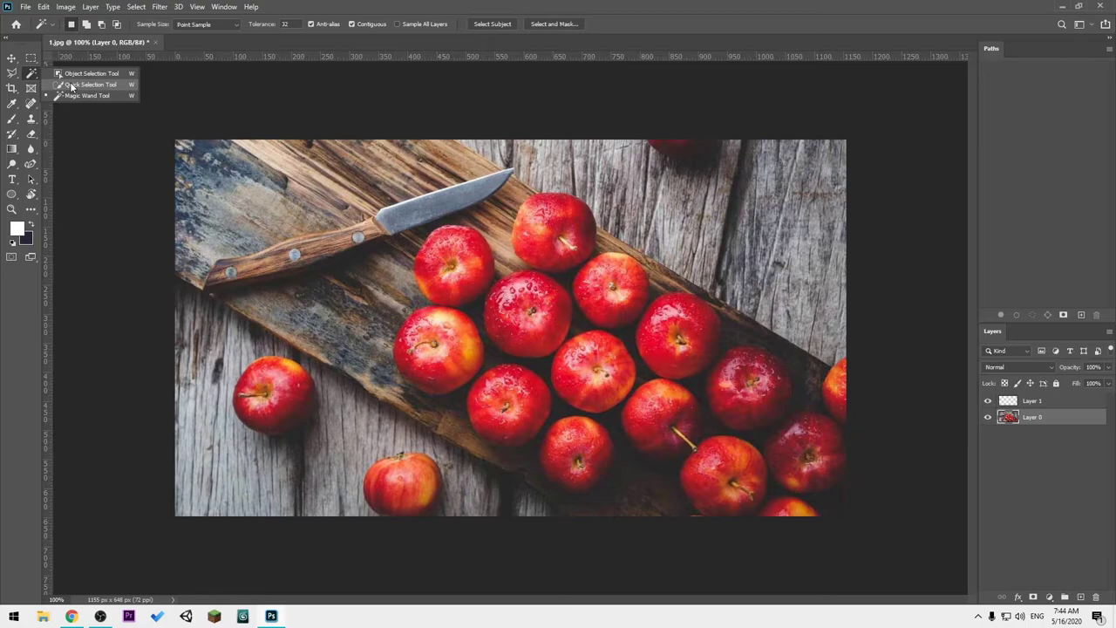
left_click(38, 79)
right_click(32, 74)
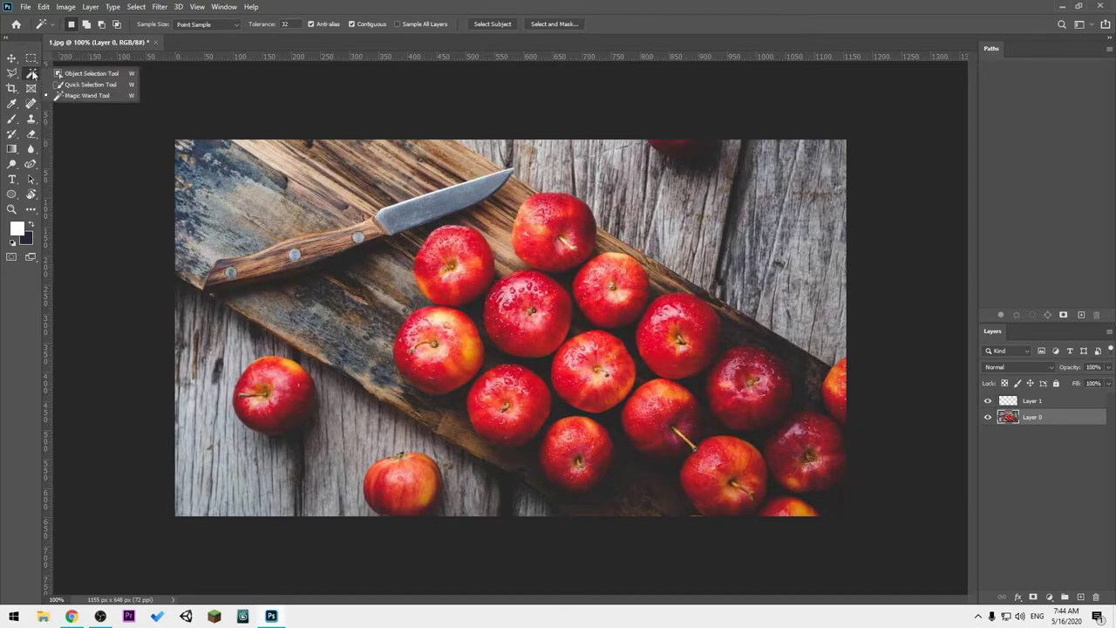
left_click(80, 85)
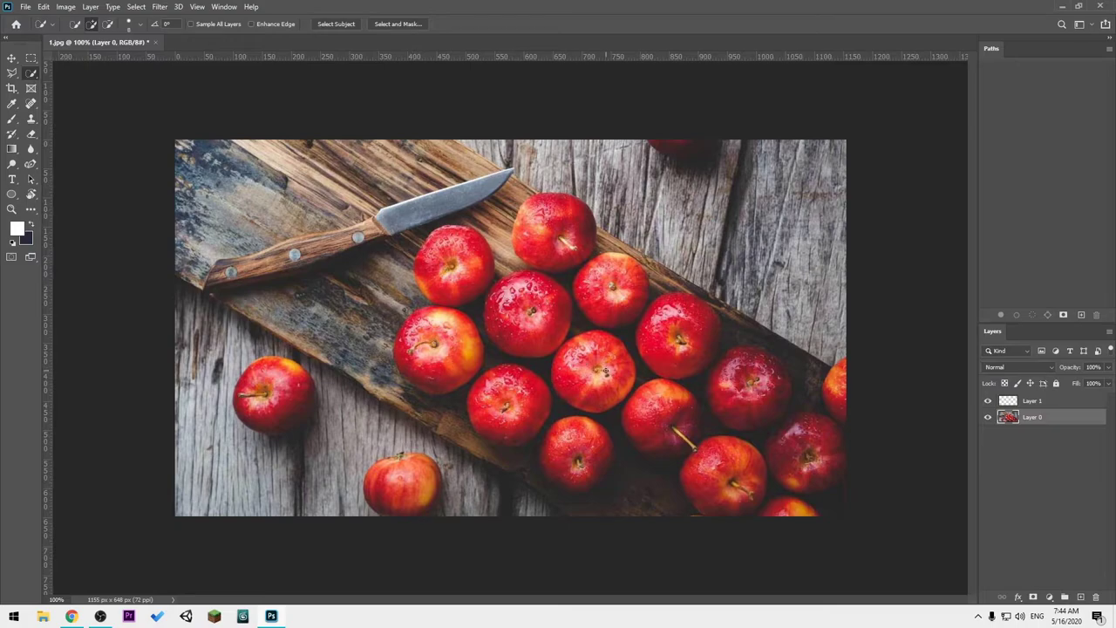
- Brush a Quick Selection over the centre apple's body, top edge and lower edge
scroll(606, 371, "up", 1)
scroll(605, 370, "up", 1)
scroll(533, 309, "down", 1)
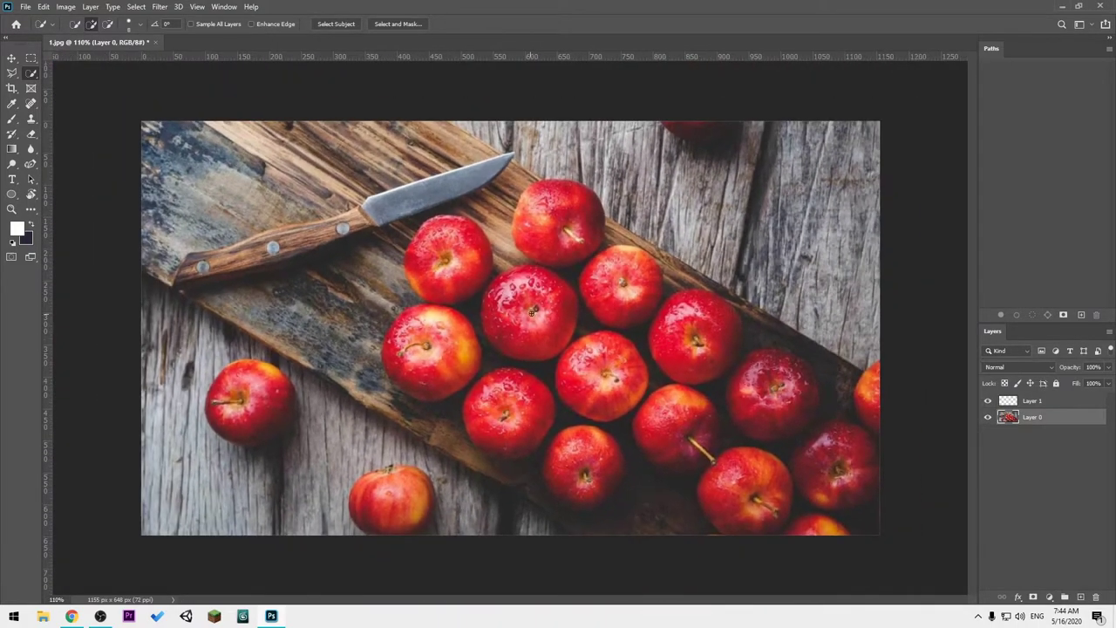
left_click_drag(551, 322, 538, 337)
left_click_drag(530, 281, 497, 286)
scroll(583, 303, "up", 5)
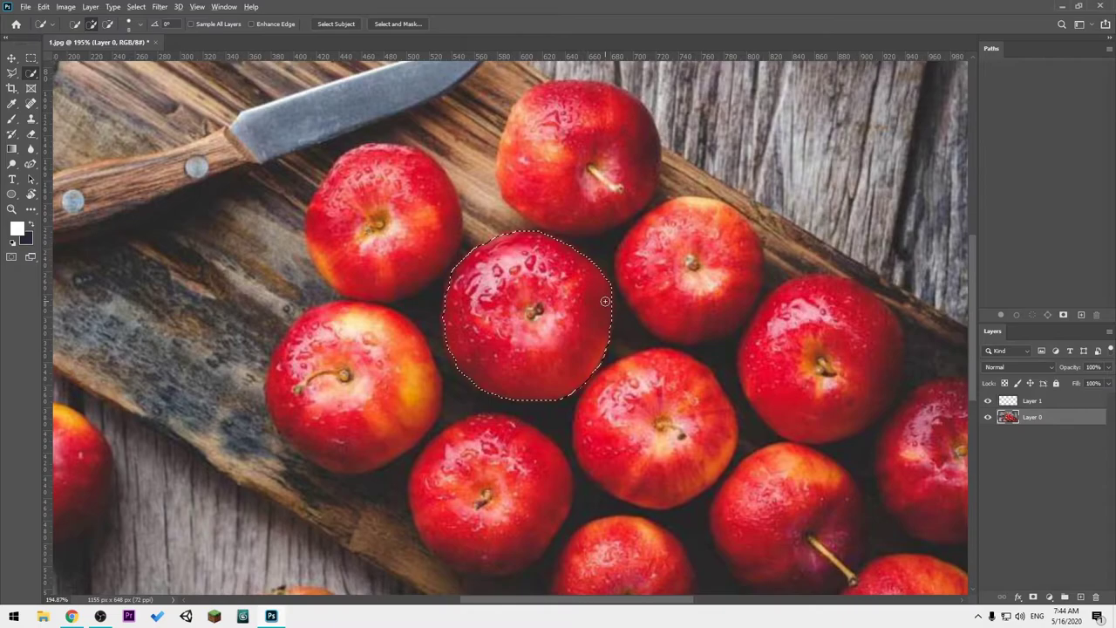
scroll(606, 301, "up", 2)
scroll(605, 301, "down", 2)
scroll(606, 300, "down", 1)
scroll(605, 301, "up", 3)
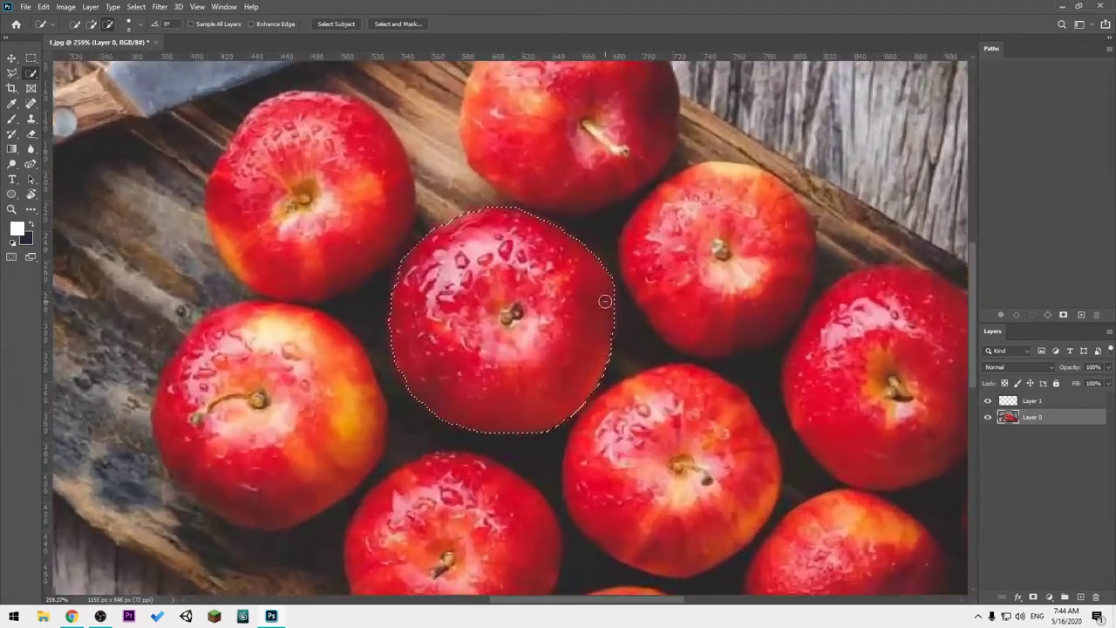
scroll(606, 301, "up", 1)
scroll(605, 301, "down", 5)
scroll(567, 309, "up", 2)
scroll(558, 314, "up", 2)
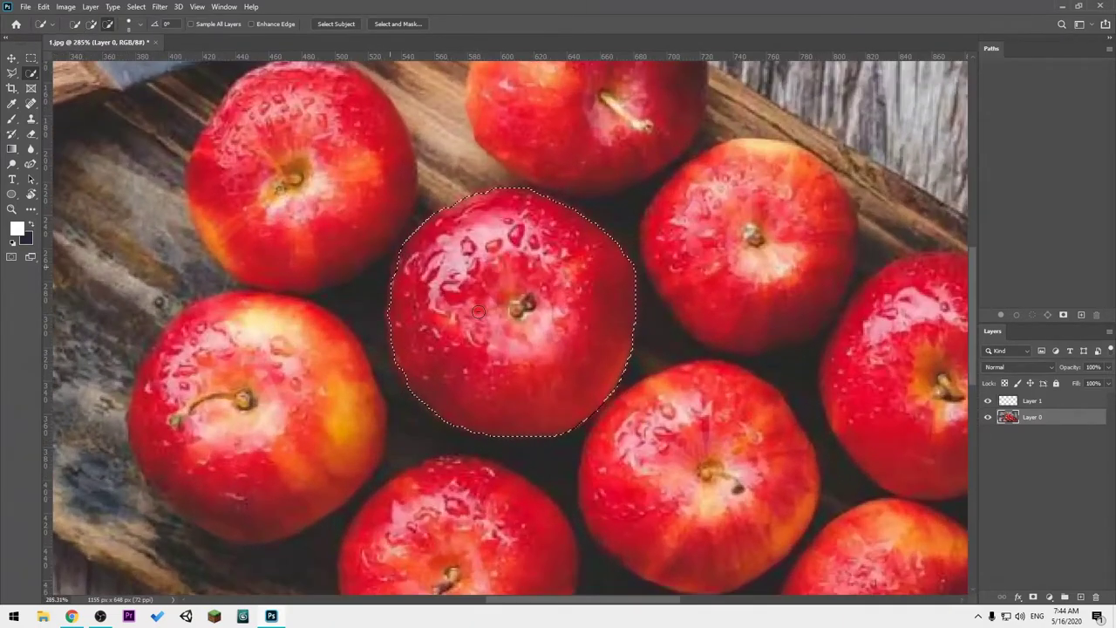
scroll(551, 316, "up", 1)
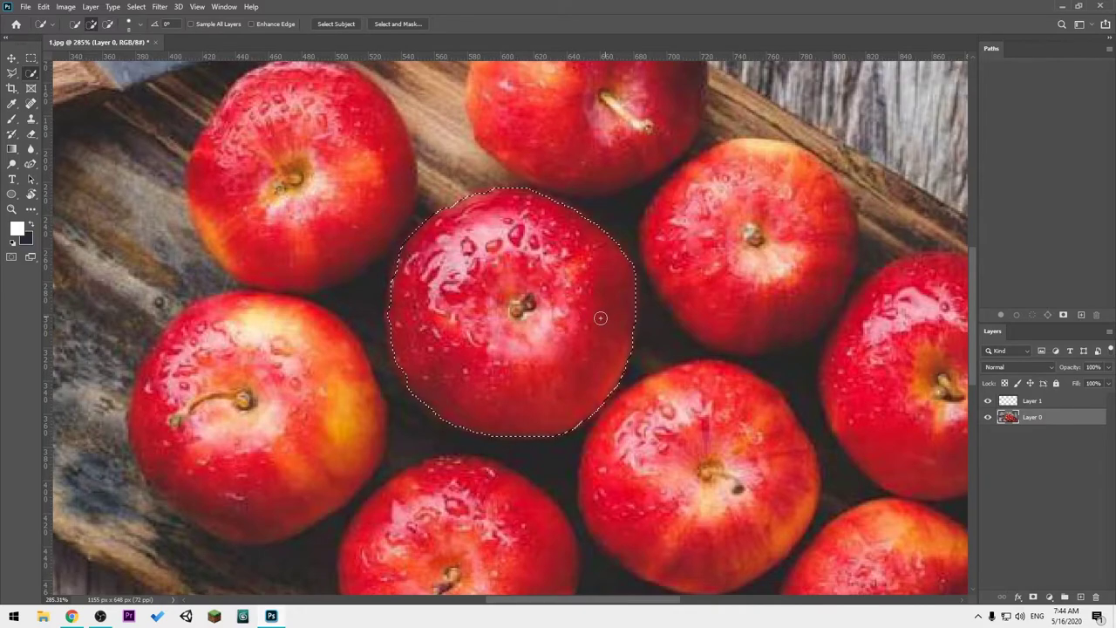
left_click_drag(562, 411, 632, 404)
- Hold Alt and subtract the dark gap and bulges spilling below and left of the apple
key("alt")
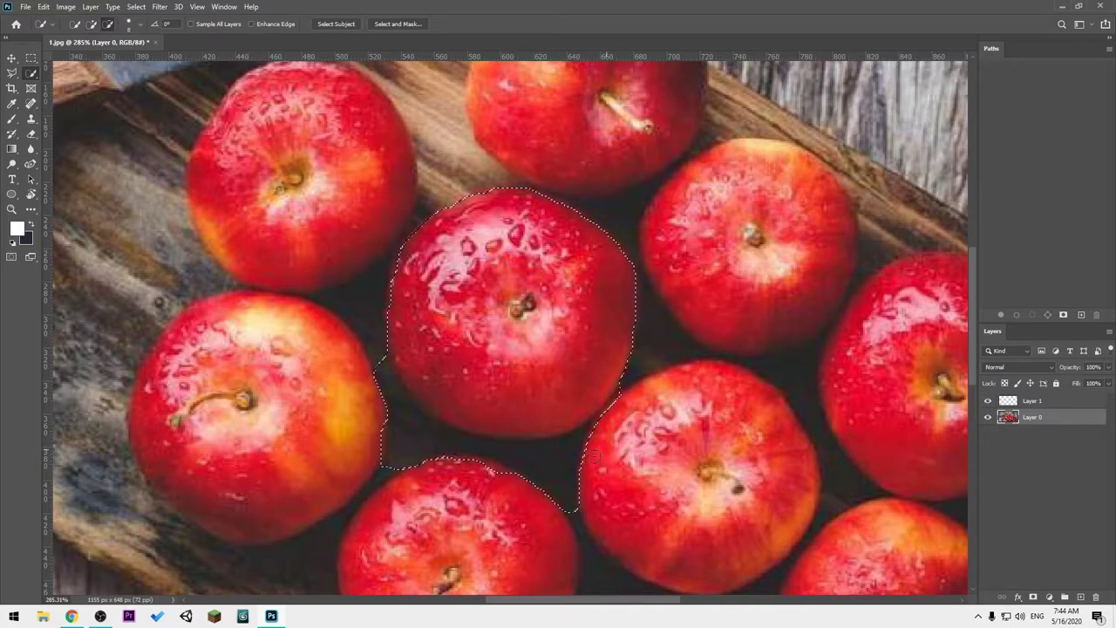
left_click_drag(593, 456, 381, 415)
left_click_drag(364, 355, 411, 420)
left_click_drag(599, 443, 576, 478)
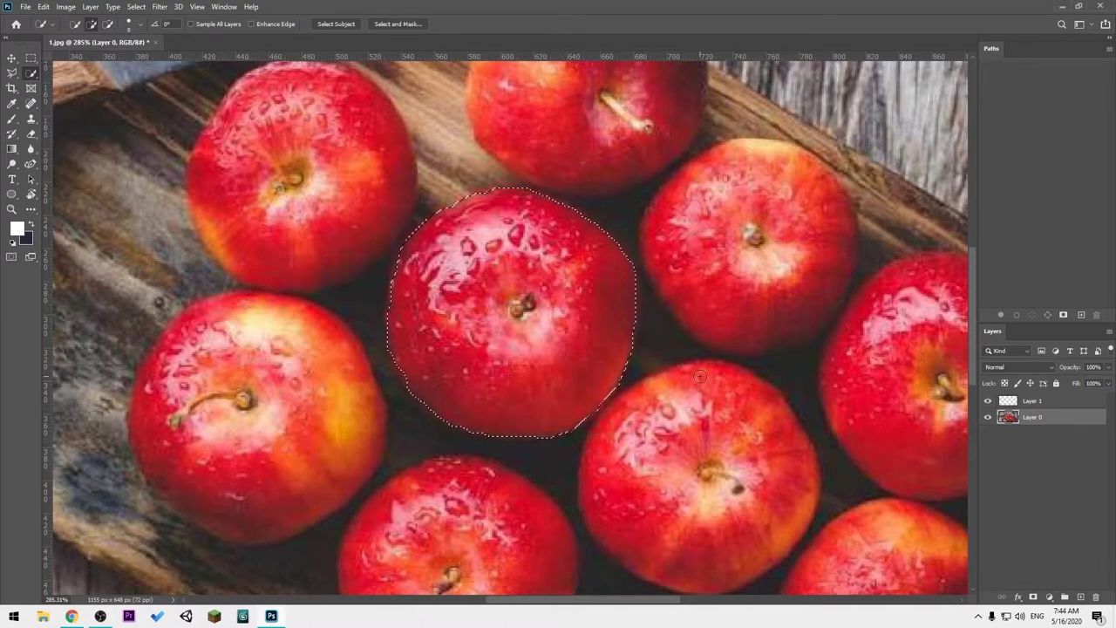
- Expand the apple selection by 2 pixels with Select > Modify > Expand
left_click(136, 7)
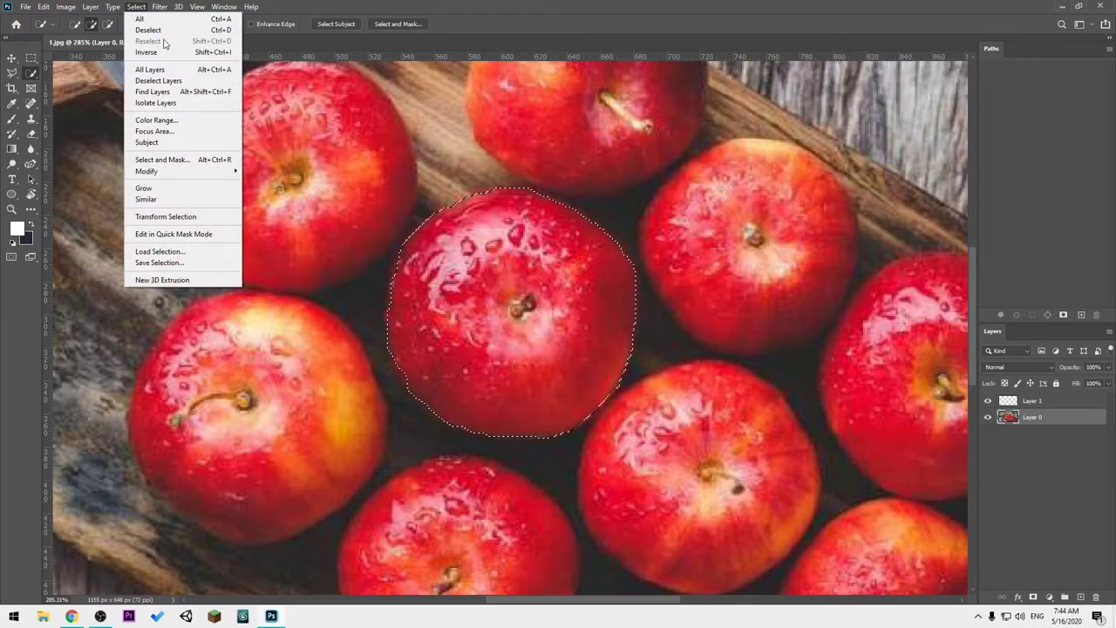
mouse_move(147, 171)
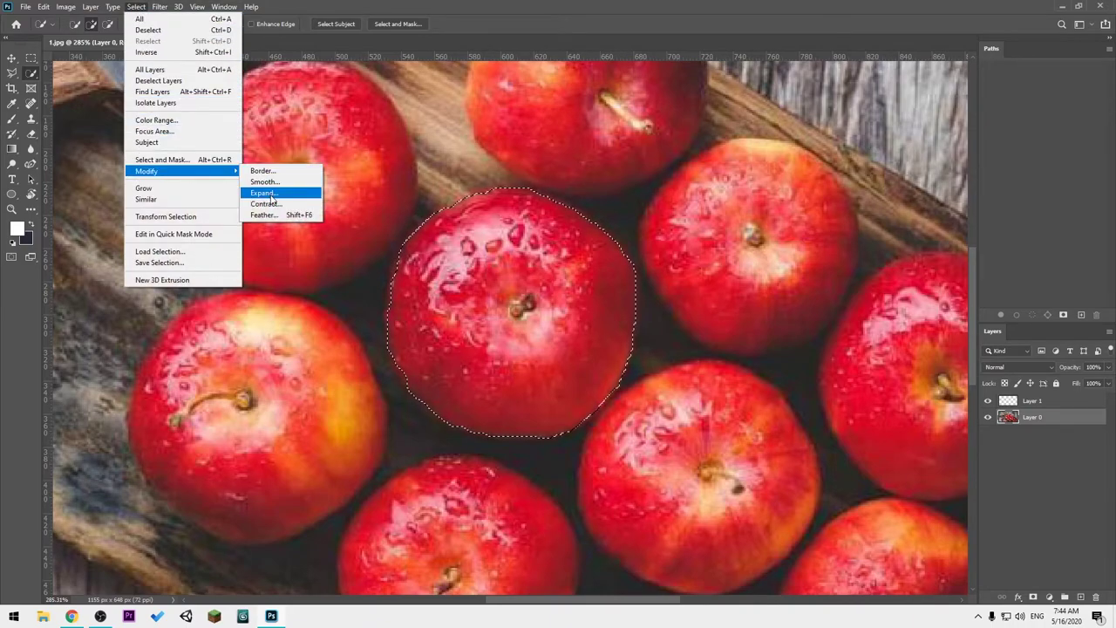
left_click(272, 194)
left_click_drag(531, 174, 255, 155)
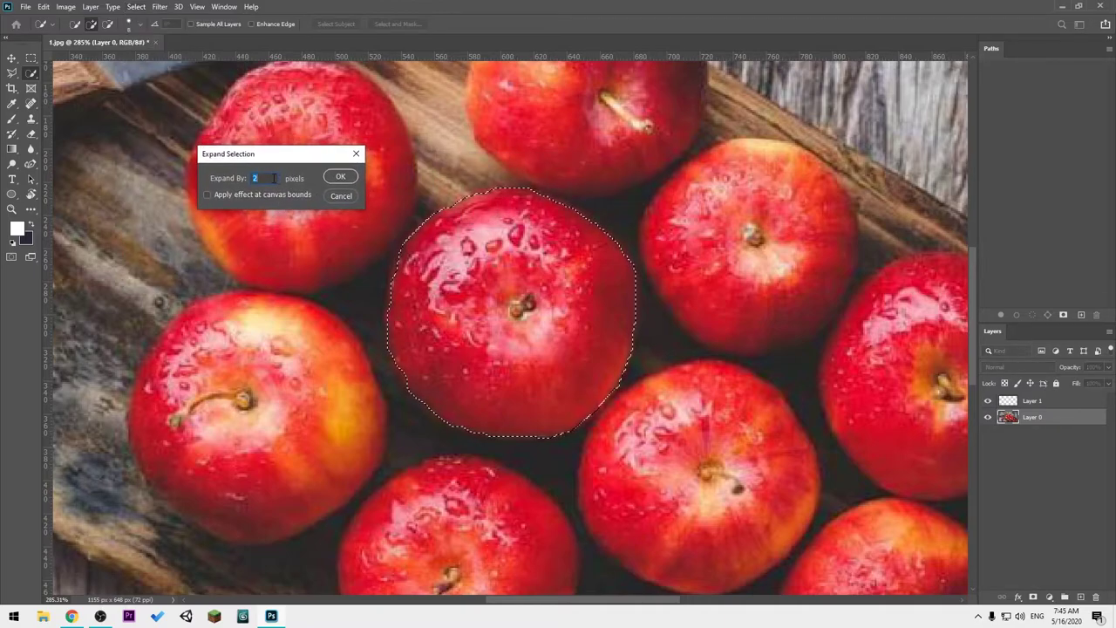
left_click(339, 178)
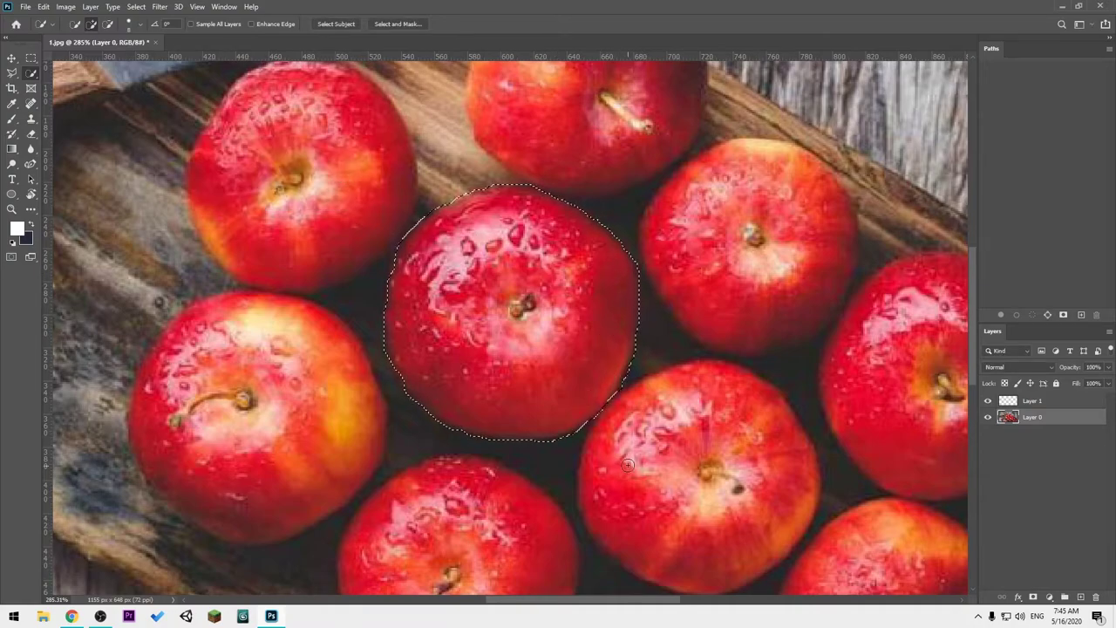
- Duplicate Layer 0 as 'Layer 0 copy'
right_click(1041, 420)
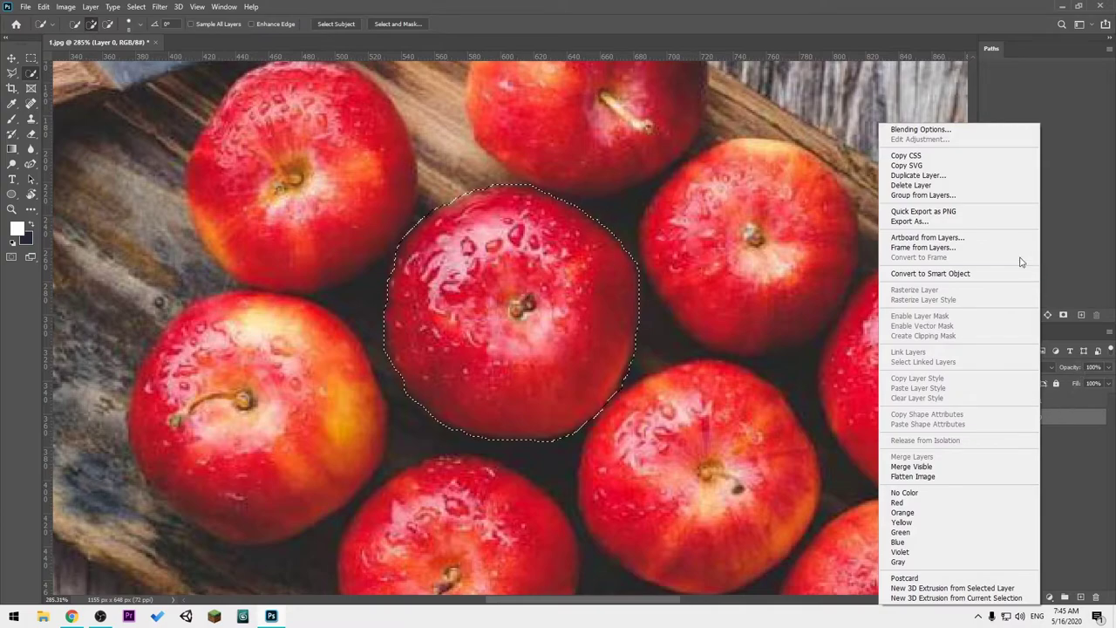
left_click(937, 175)
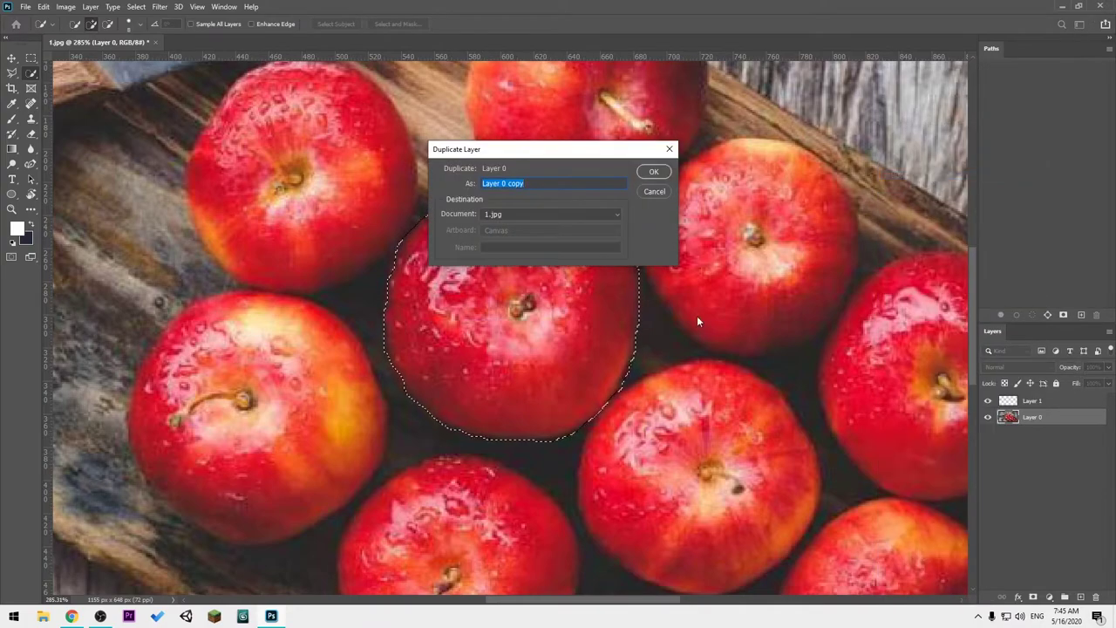
left_click(654, 173)
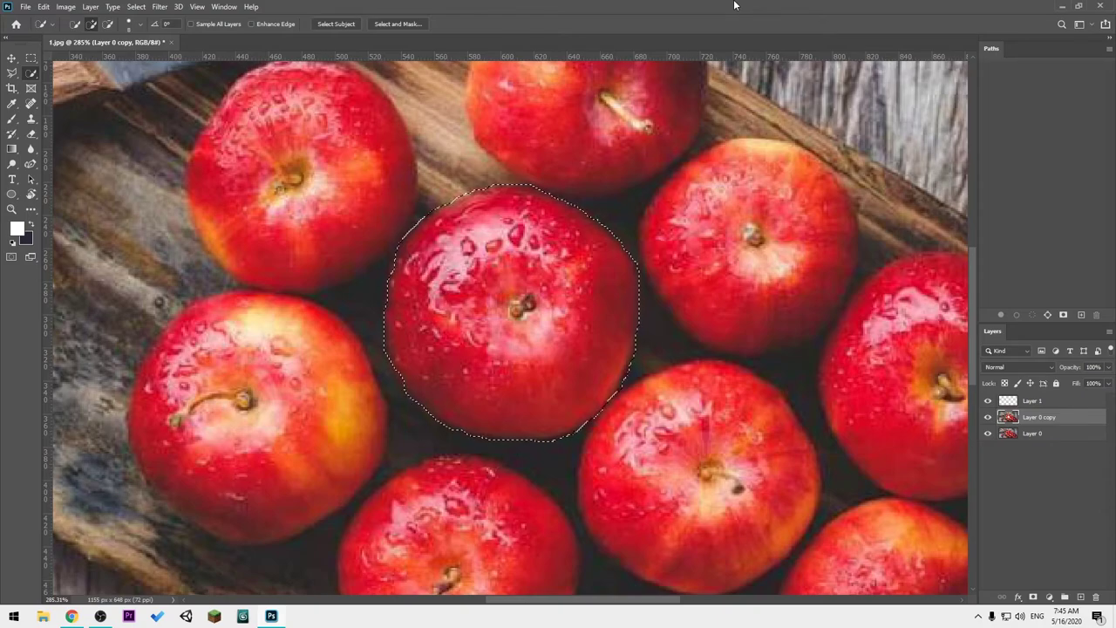
- Hide and reshow Layer 0 to check the apple cut-out, then select the Rectangular Marquee tool
left_click(989, 435)
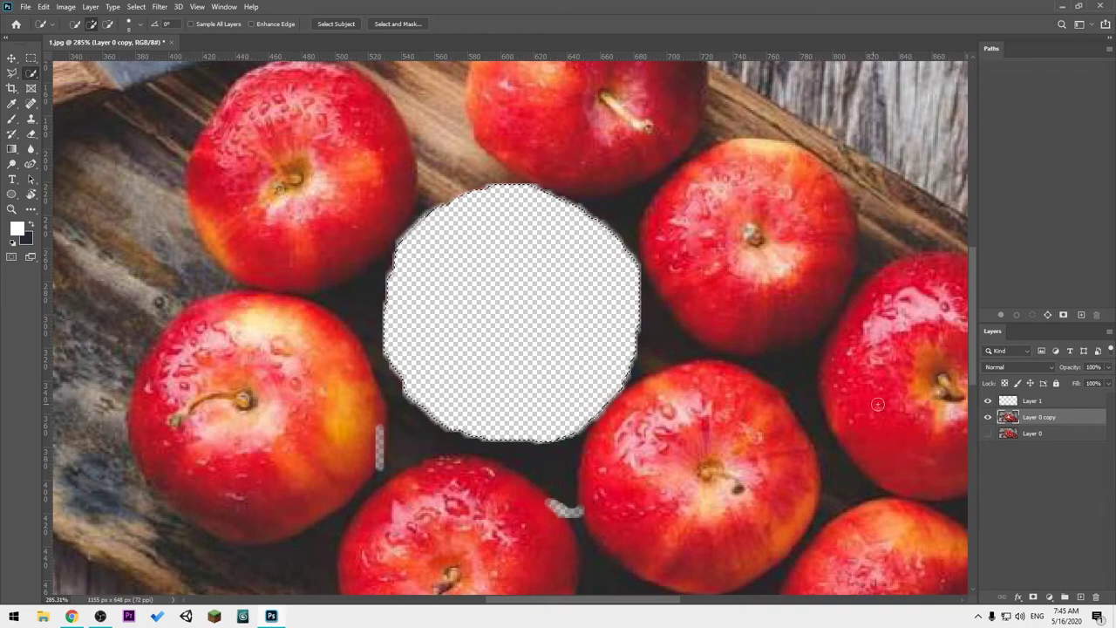
left_click(988, 434)
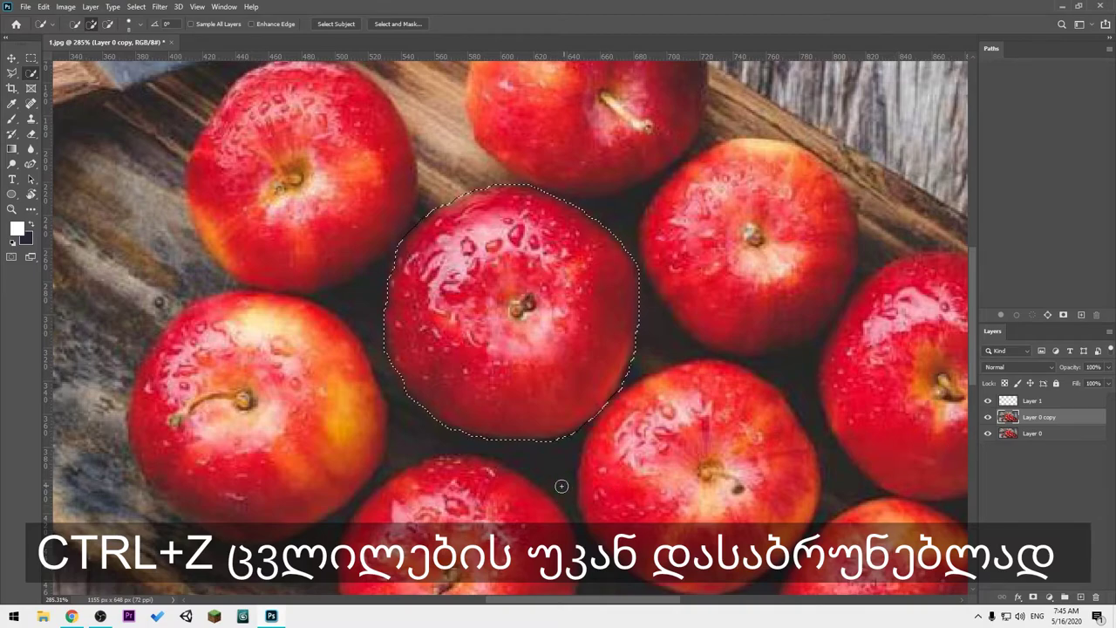
scroll(555, 509, "down", 1)
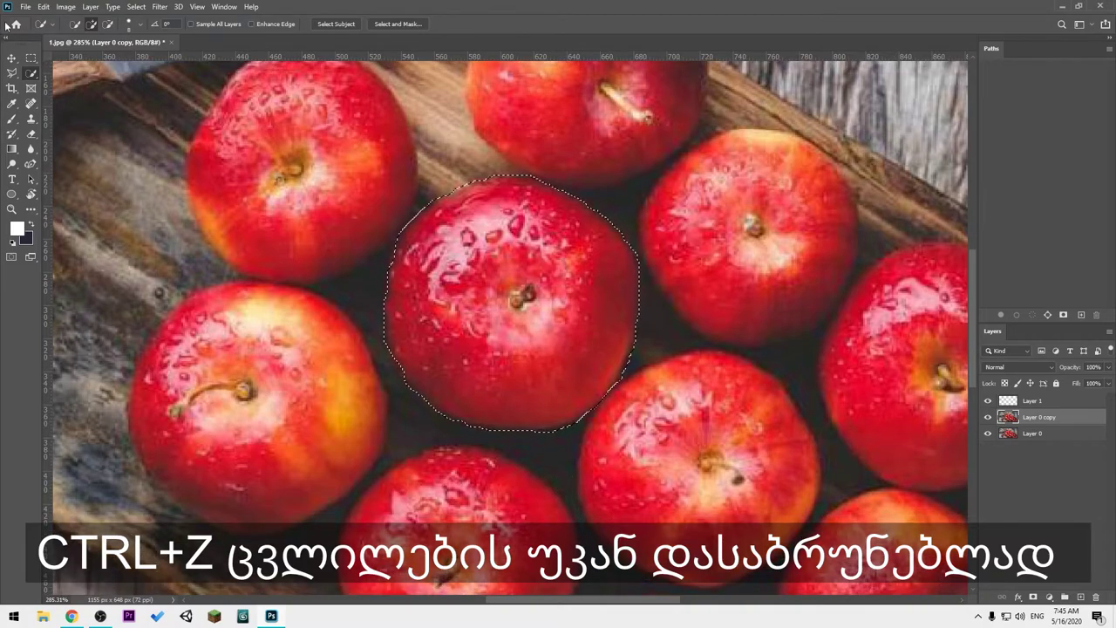
key("m")
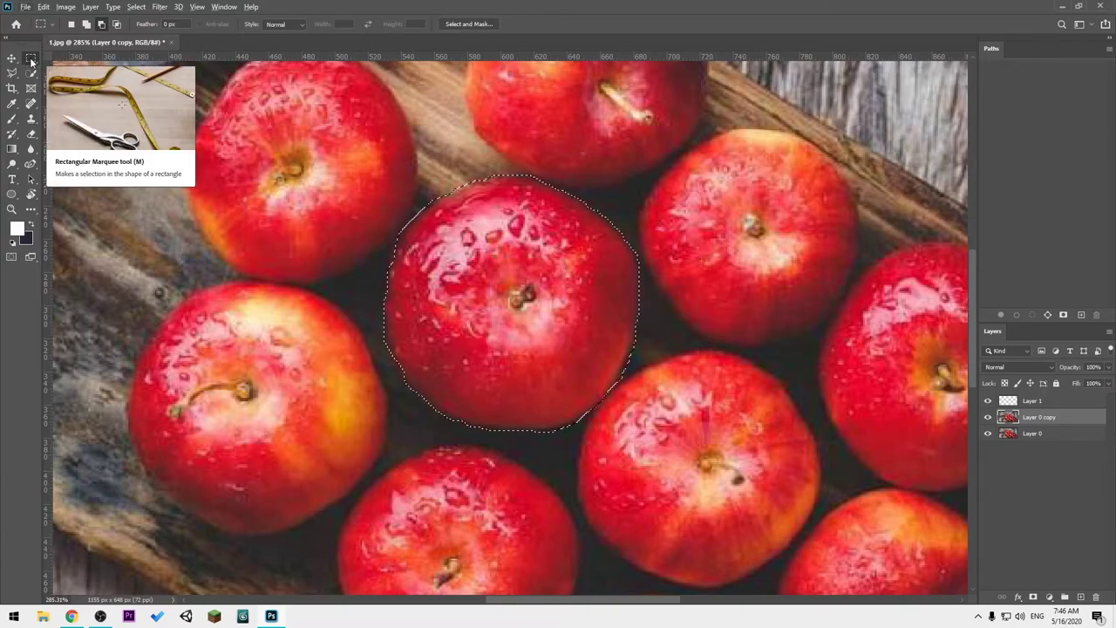
- Draw several test selections with the Rectangular Marquee around the centre apple
left_click(101, 24)
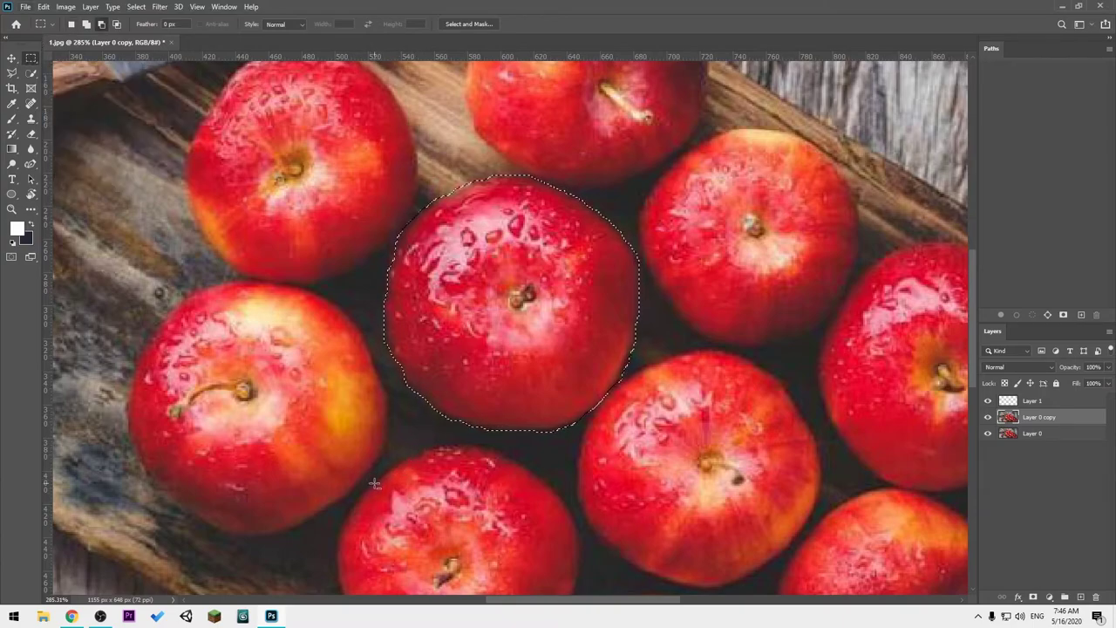
left_click_drag(344, 453, 674, 586)
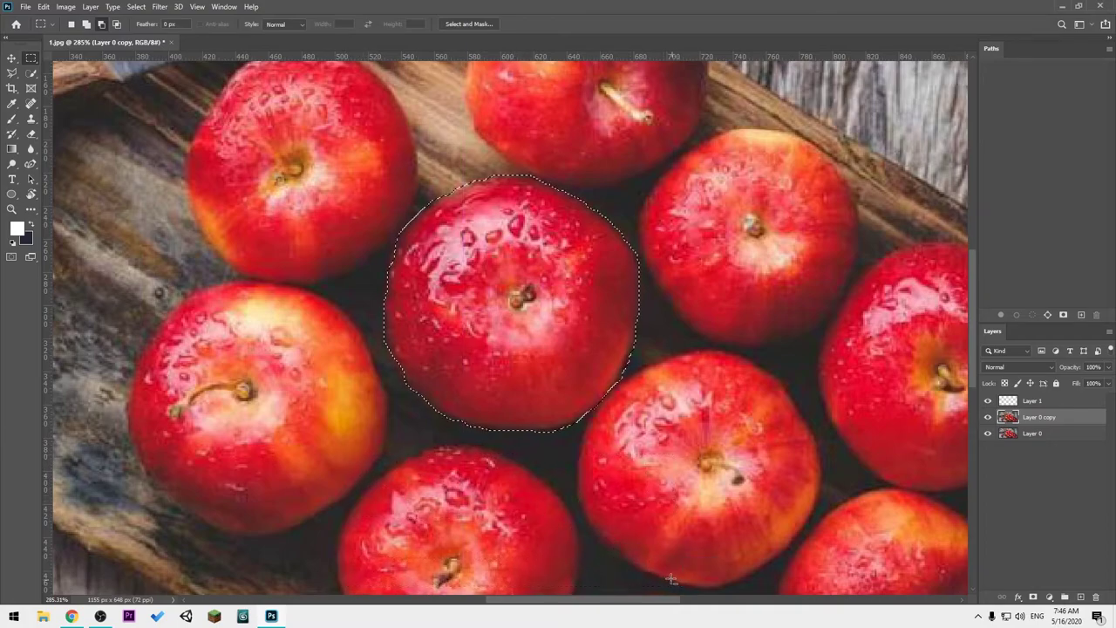
left_click_drag(386, 448, 715, 571)
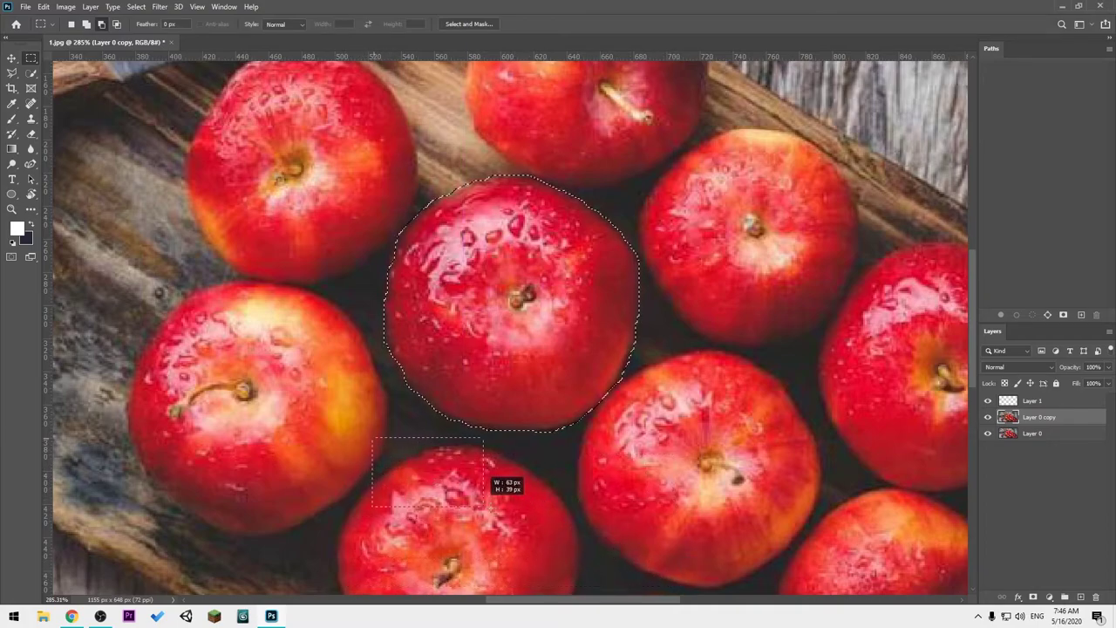
left_click_drag(517, 460, 656, 567)
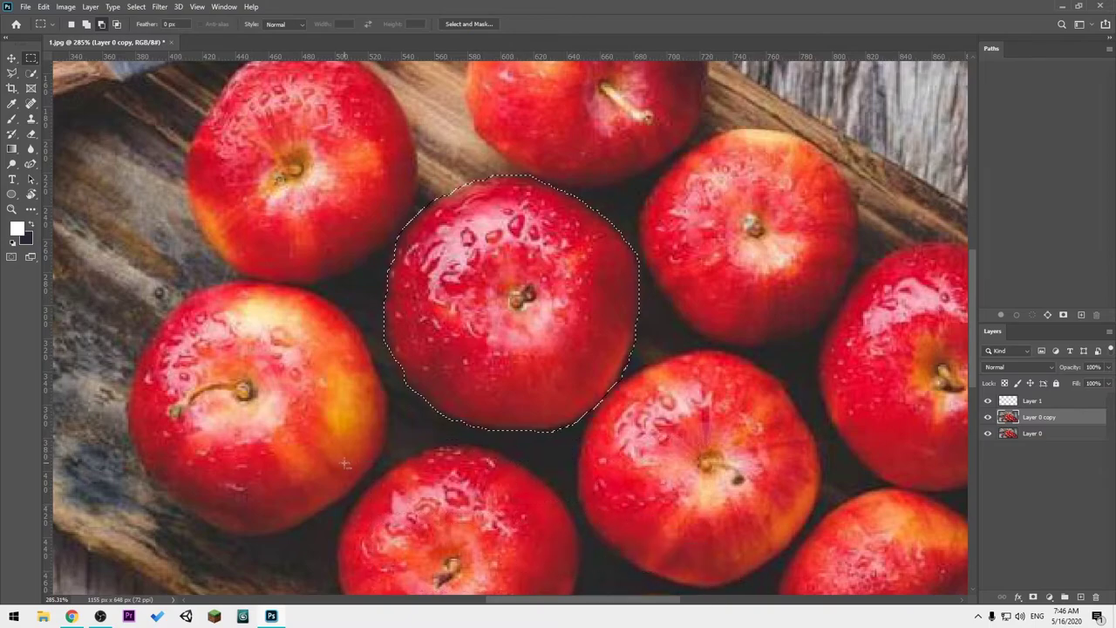
left_click_drag(341, 586, 549, 429)
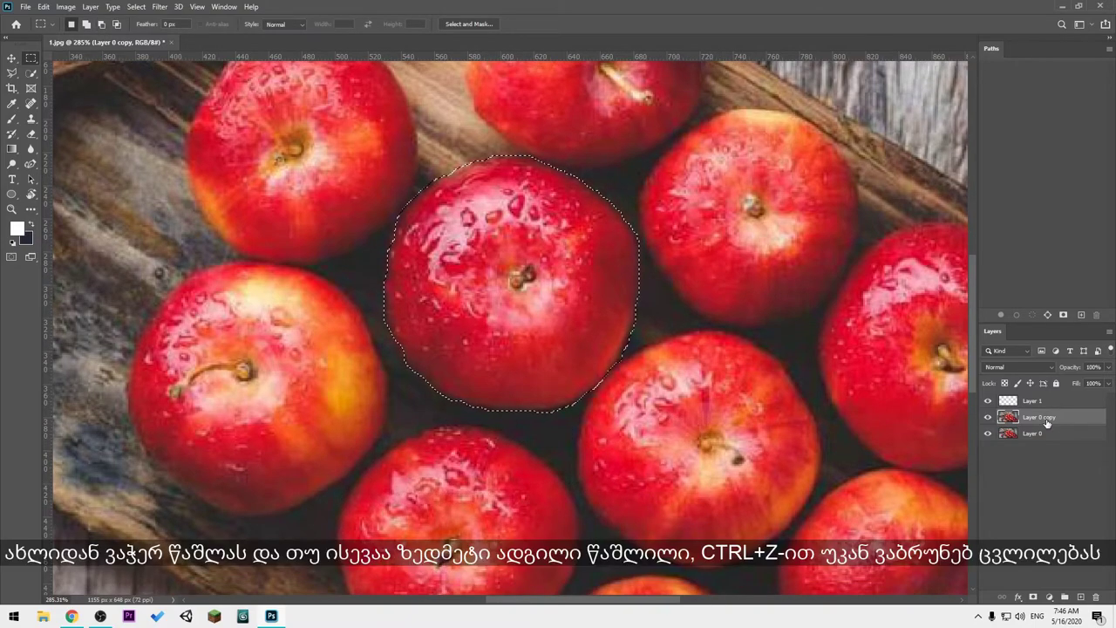
- Toggle Layer 0's visibility to check the apple hole in Layer 0 copy
left_click(988, 434)
left_click(989, 435)
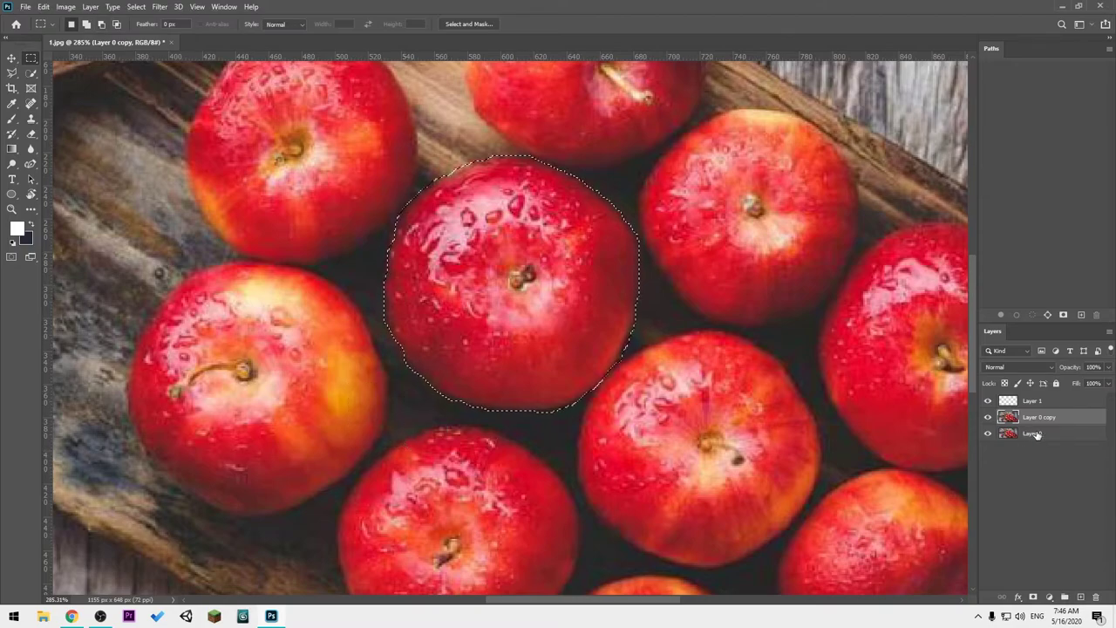
left_click(989, 435)
- Deselect the apple outline and hide Layer 0, leaving the transparent hole visible in Layer 0 copy
scroll(621, 307, "down", 5)
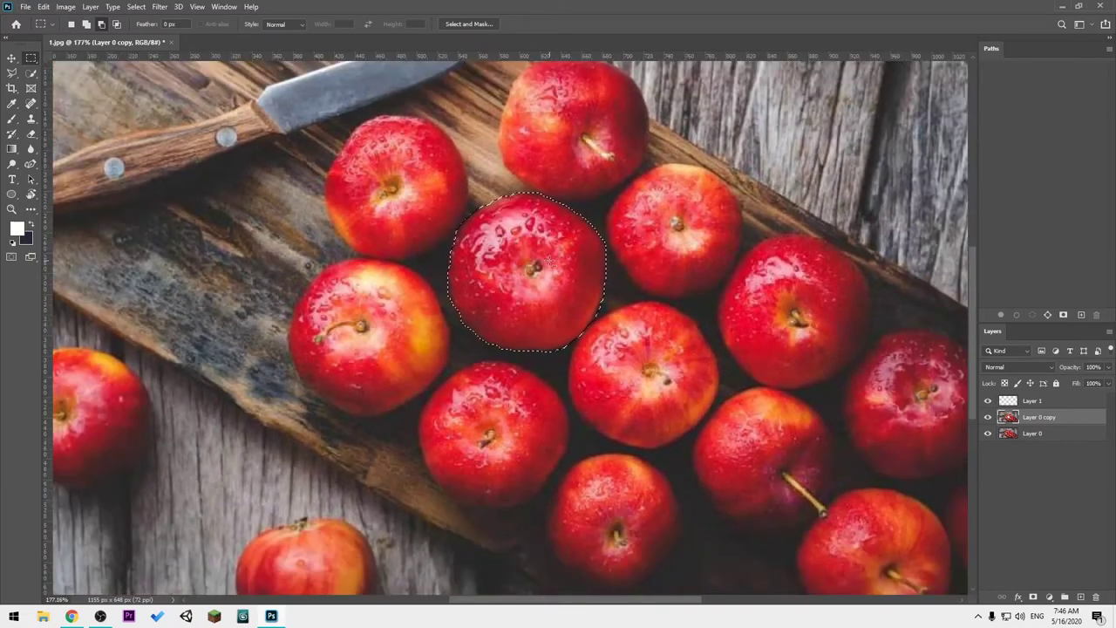
scroll(621, 307, "up", 5)
left_click(989, 434)
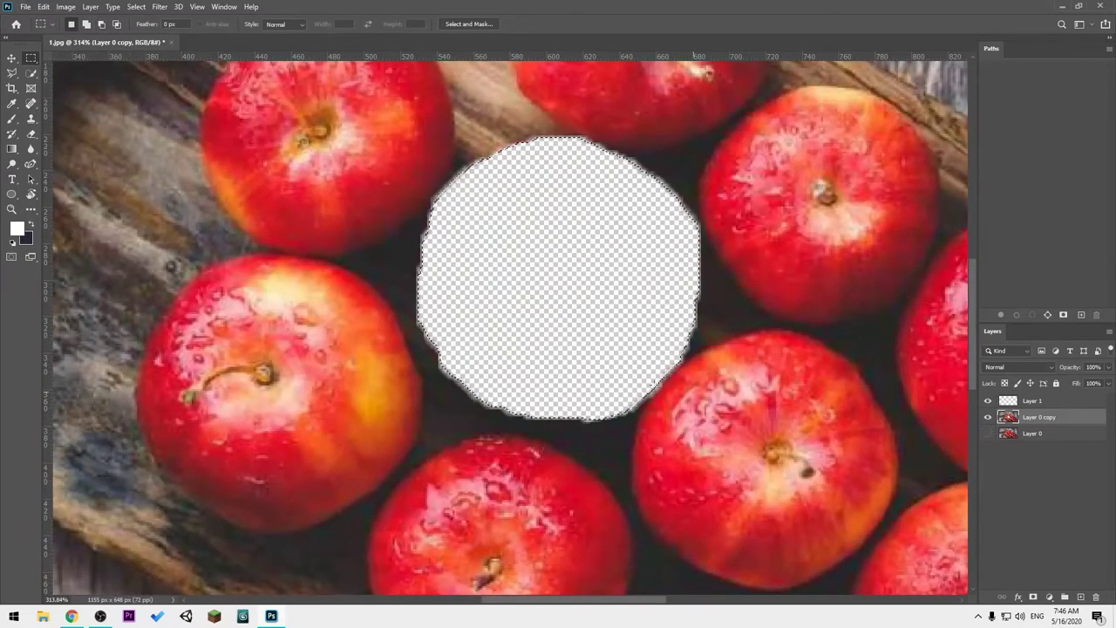
scroll(889, 312, "down", 4)
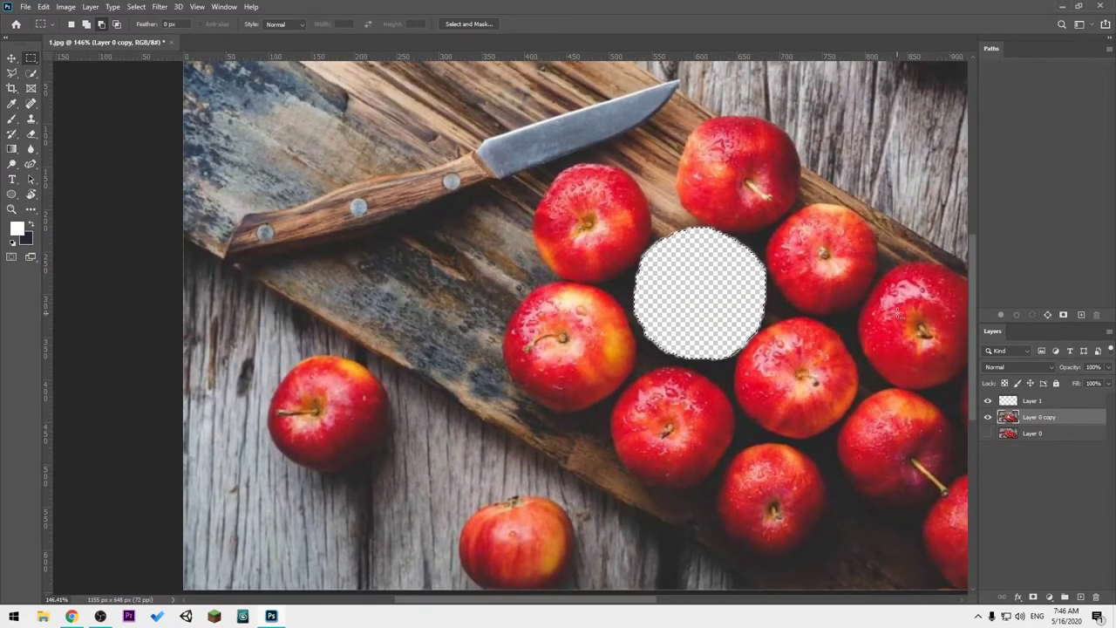
scroll(894, 312, "up", 3)
left_click(989, 435)
key("ctrl+d")
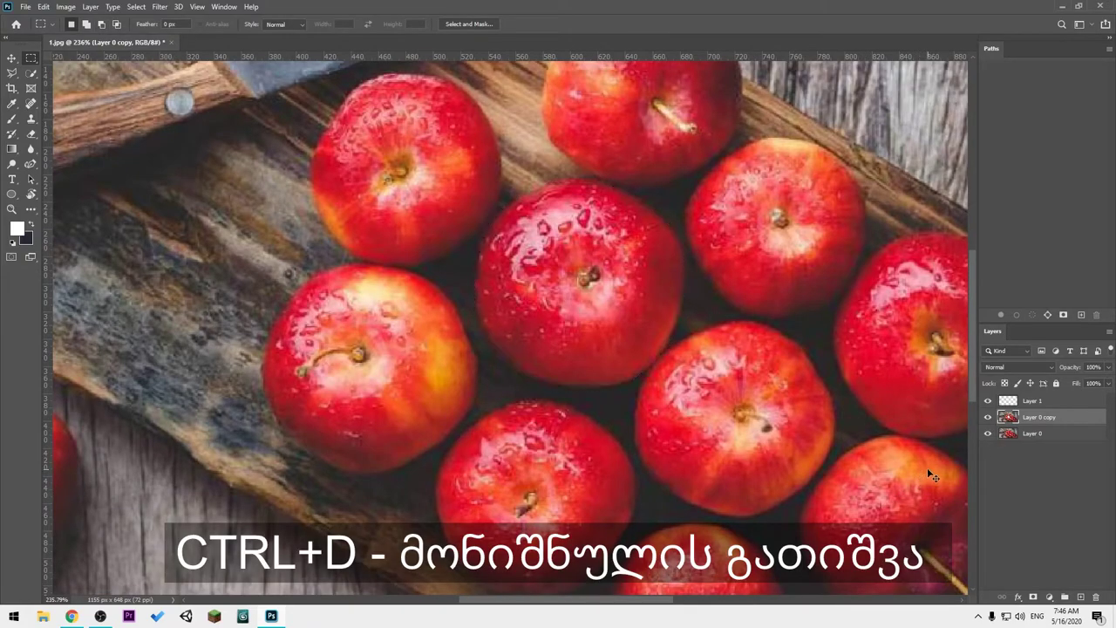
left_click(988, 434)
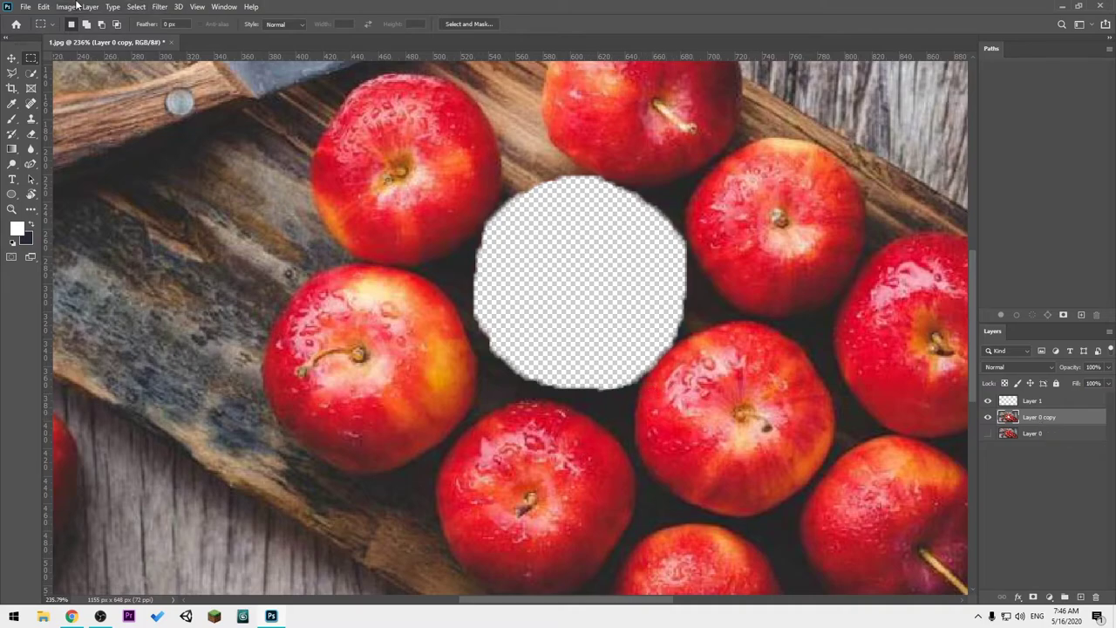
- Apply Image > Adjustments > Black & White with default settings to Layer 0 copy
left_click(68, 9)
mouse_move(84, 36)
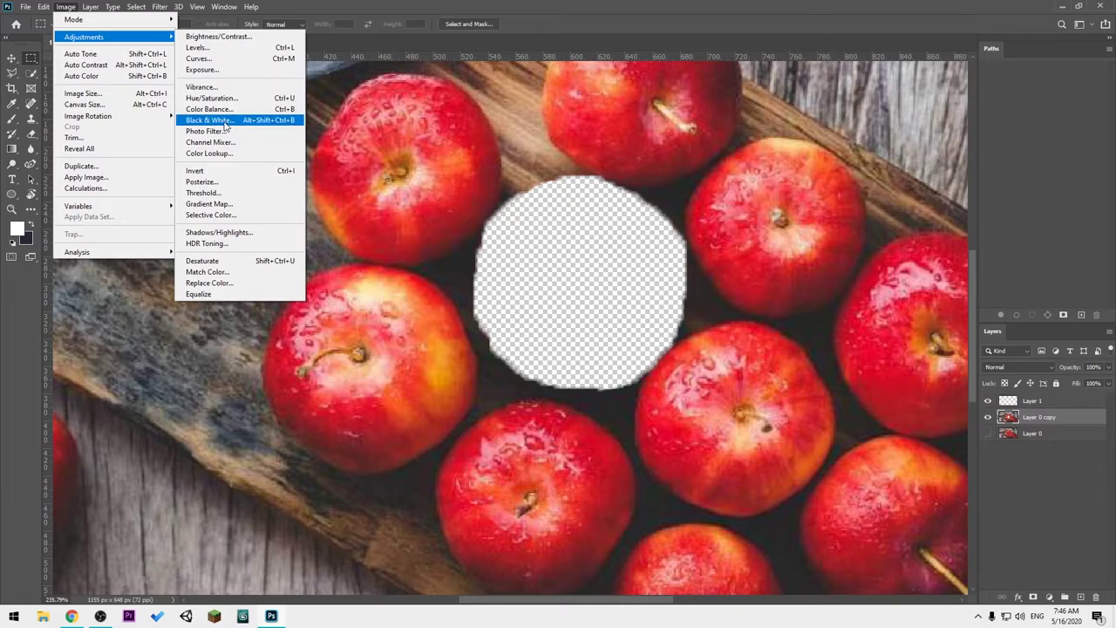
left_click(232, 122)
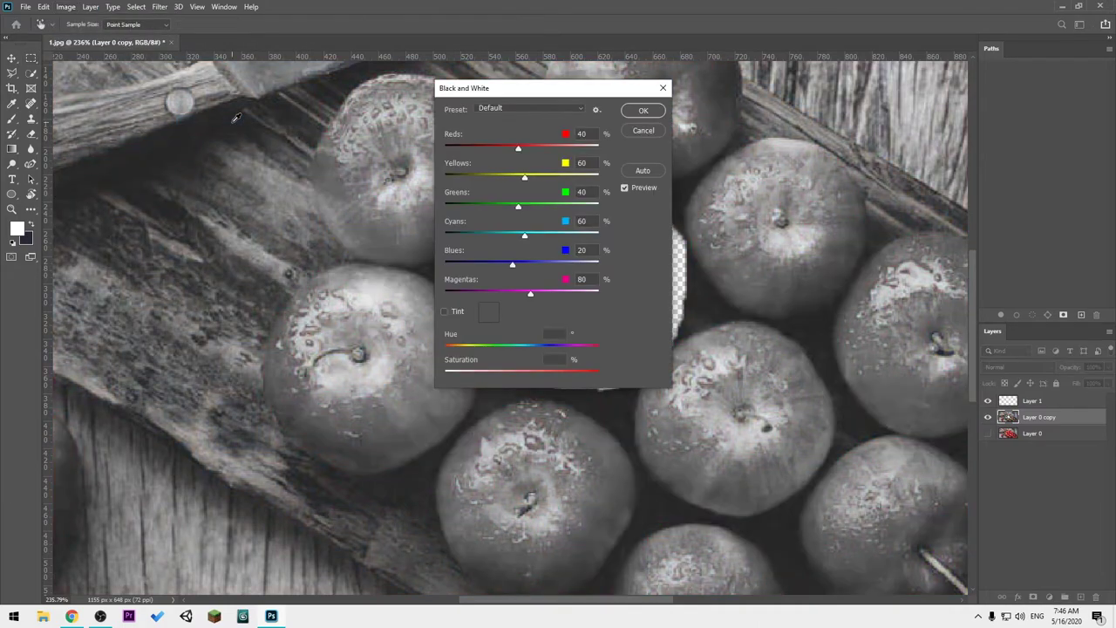
left_click_drag(503, 94, 184, 114)
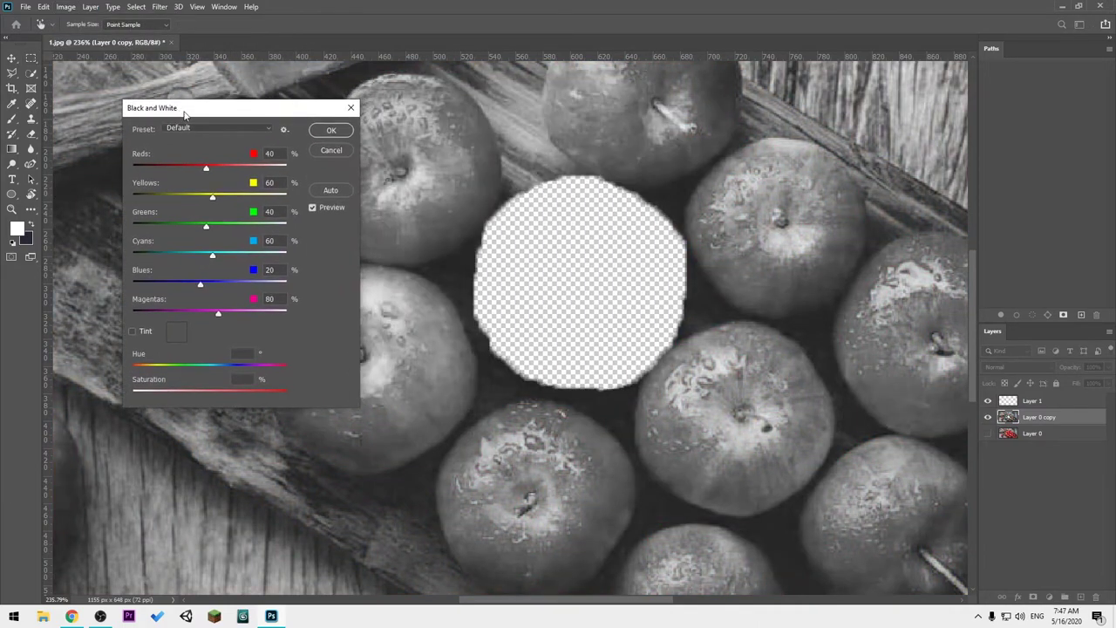
left_click(331, 131)
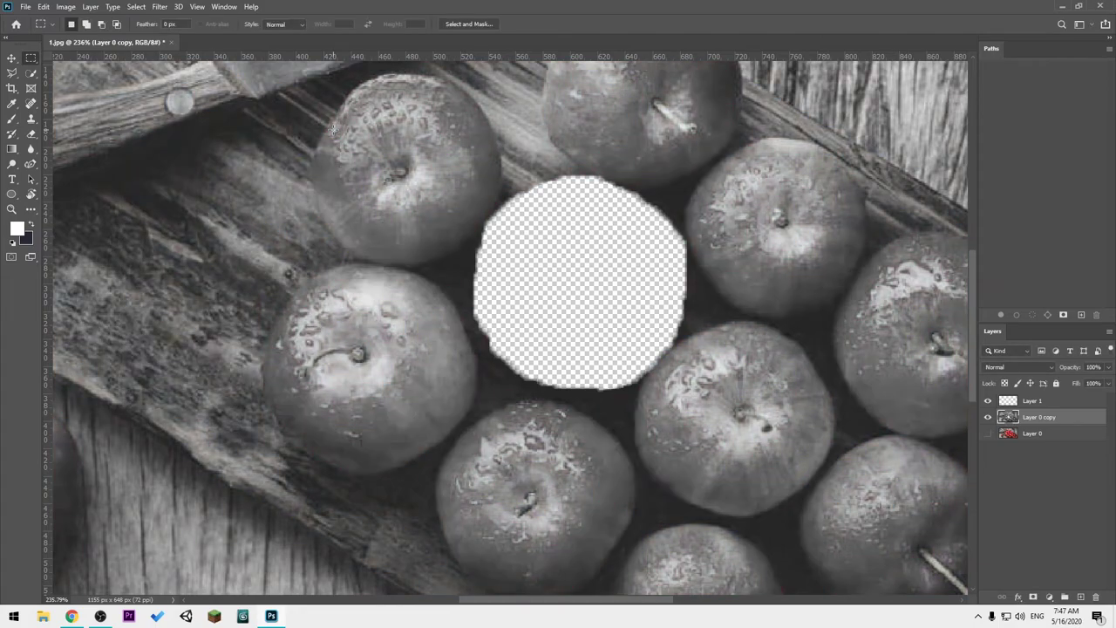
- Show Layer 0 so the red apple appears through the grey copy, and zoom out
left_click(988, 435)
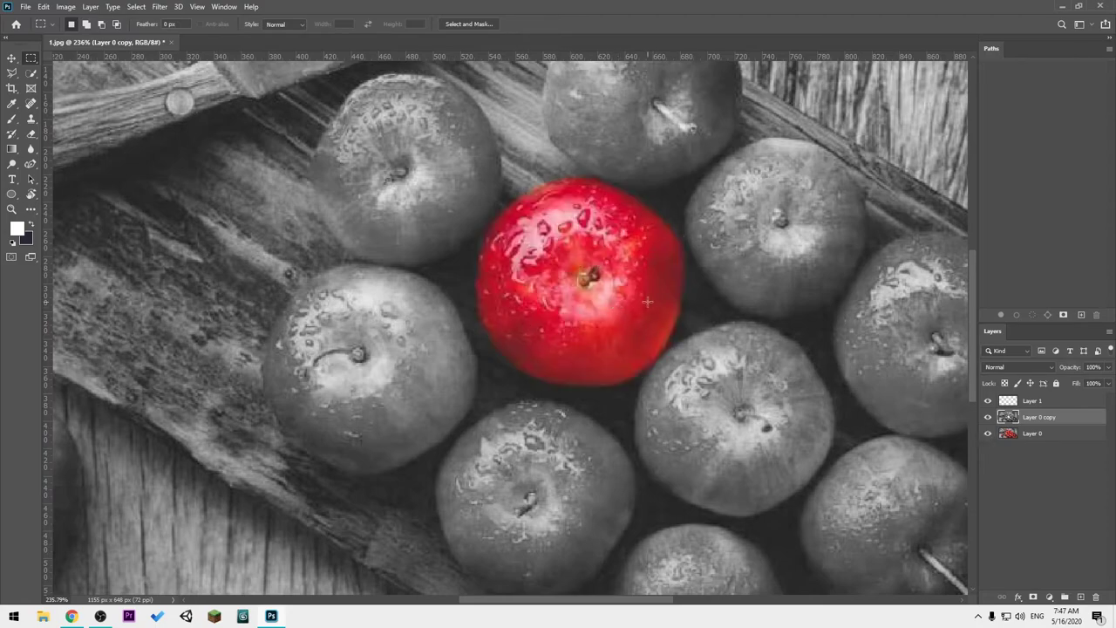
scroll(588, 263, "down", 3)
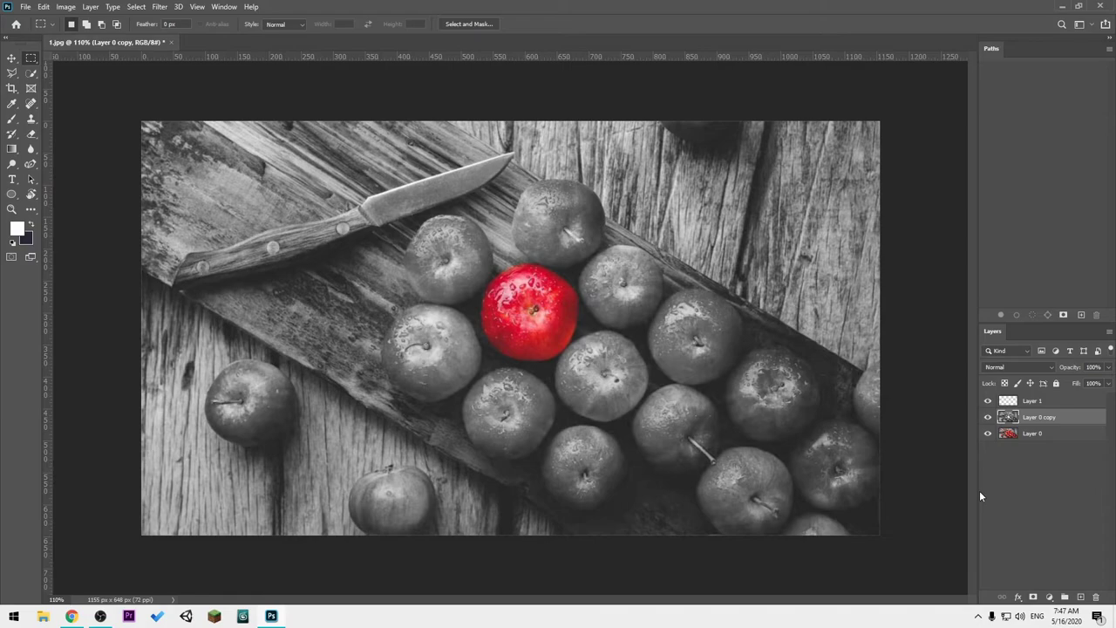
- Try Quick Selection and the Adjustments menu without changes, ending with the Lasso tool active
left_click(33, 77)
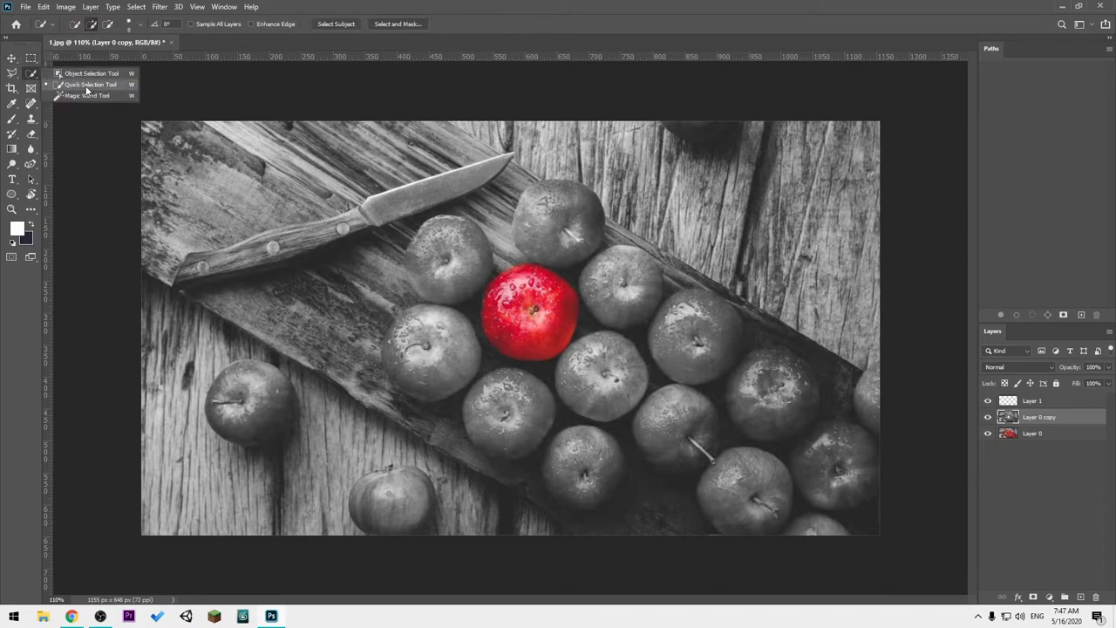
left_click(79, 84)
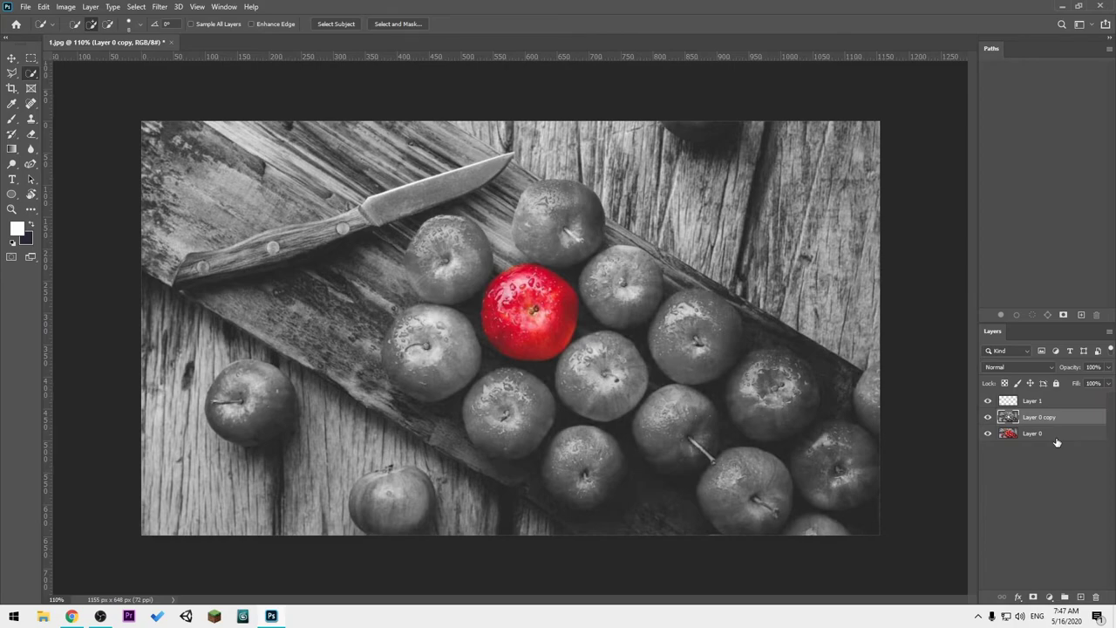
left_click(65, 7)
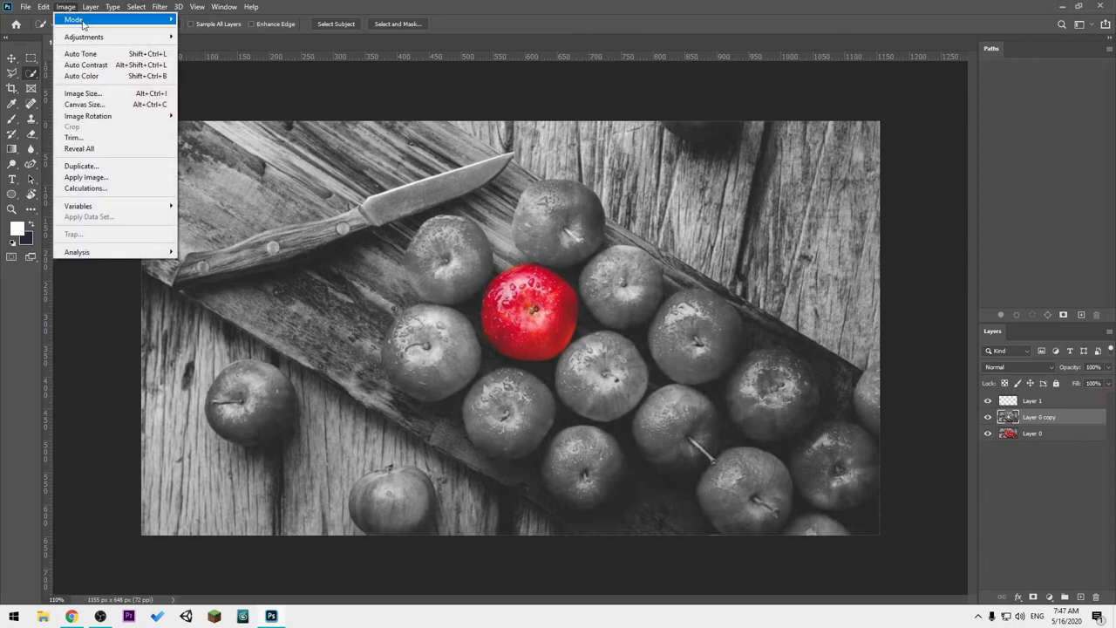
mouse_move(84, 37)
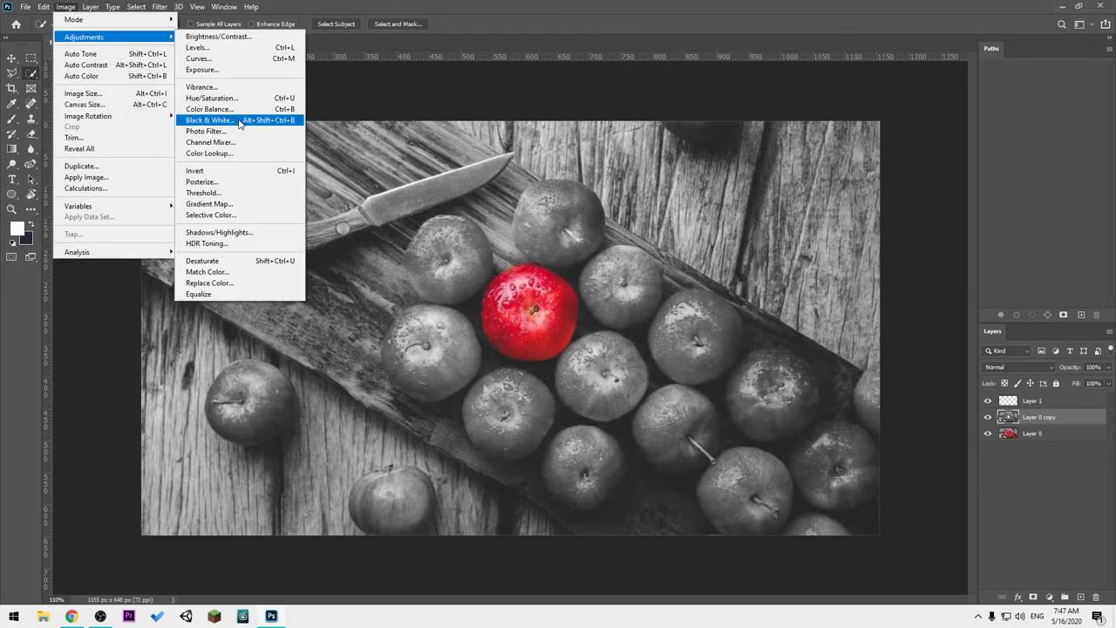
left_click(948, 394)
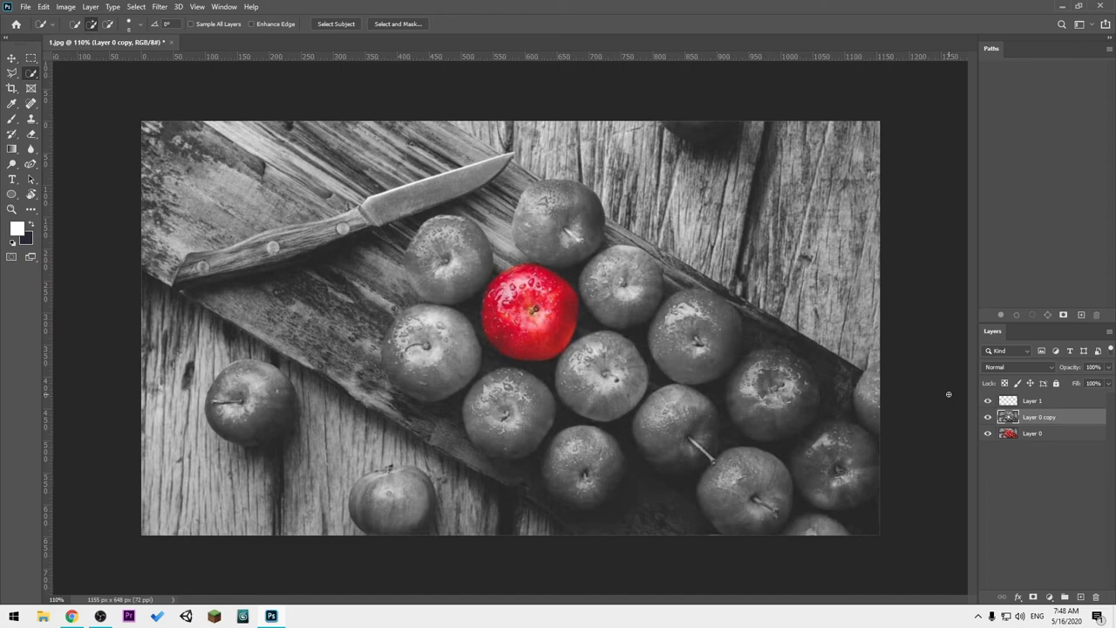
left_click(11, 74)
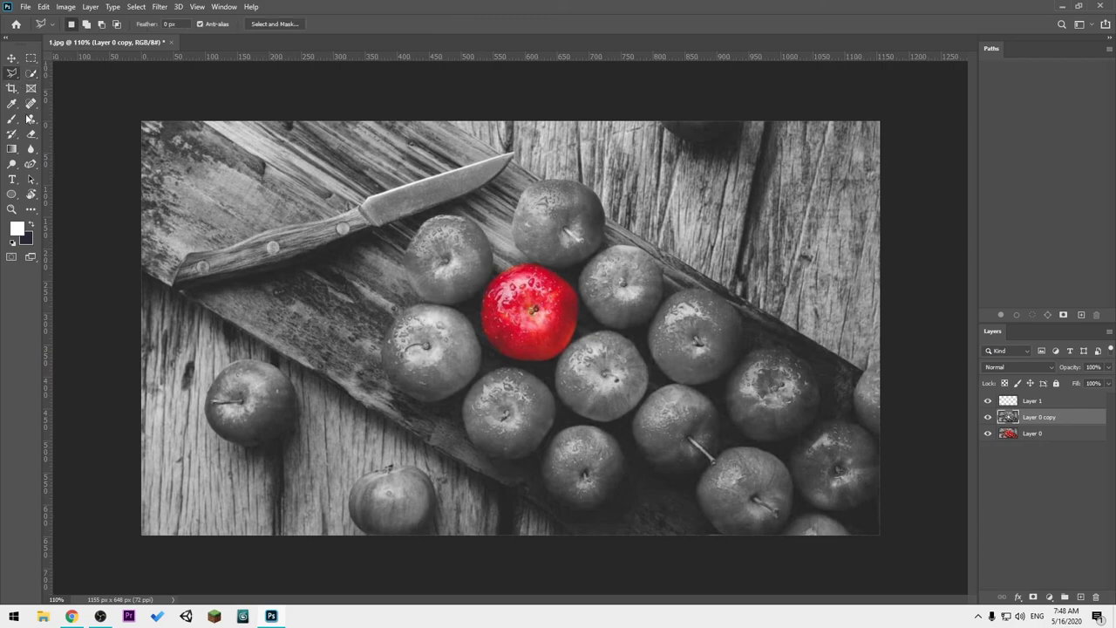